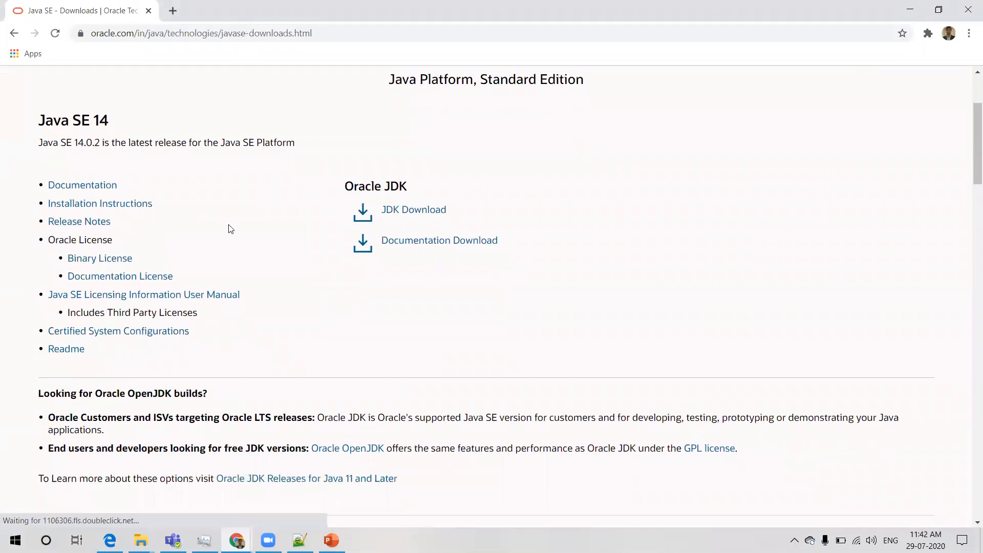
- Examine the Java SE 14, Java SE 11 (LTS) and Java SE 8u261 sections of the Java SE downloads page
scroll(229, 226, "up", 2)
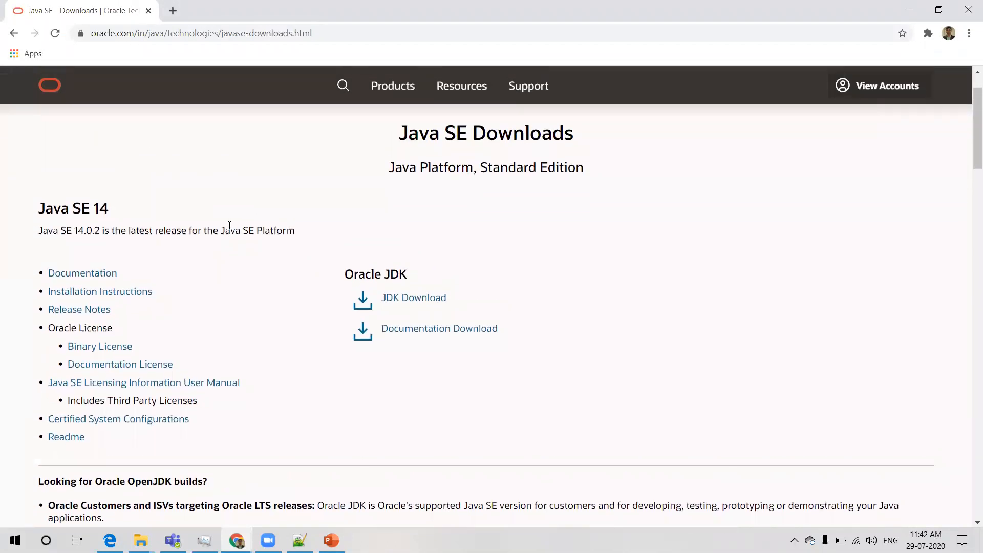
scroll(229, 226, "down", 1)
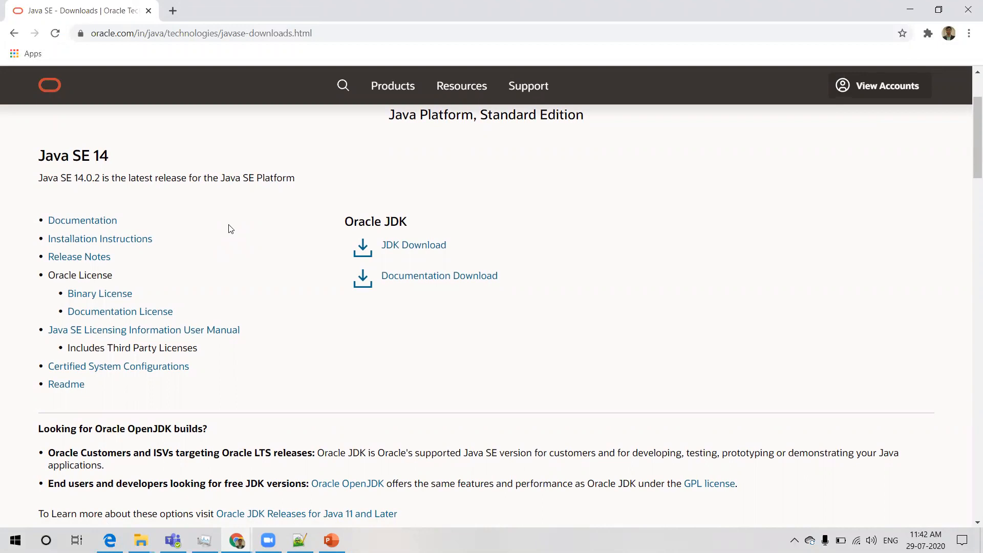
scroll(229, 225, "up", 1)
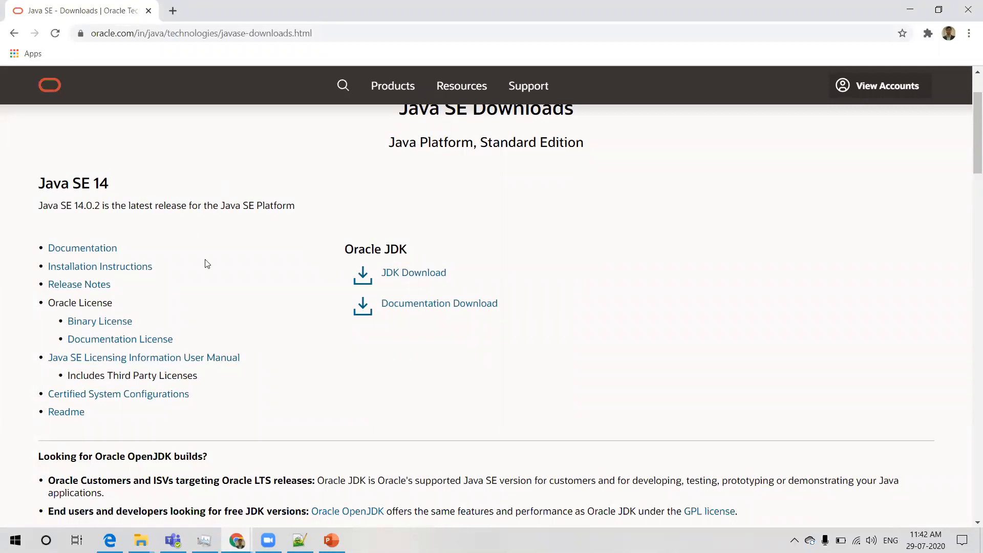
scroll(207, 264, "down", 5)
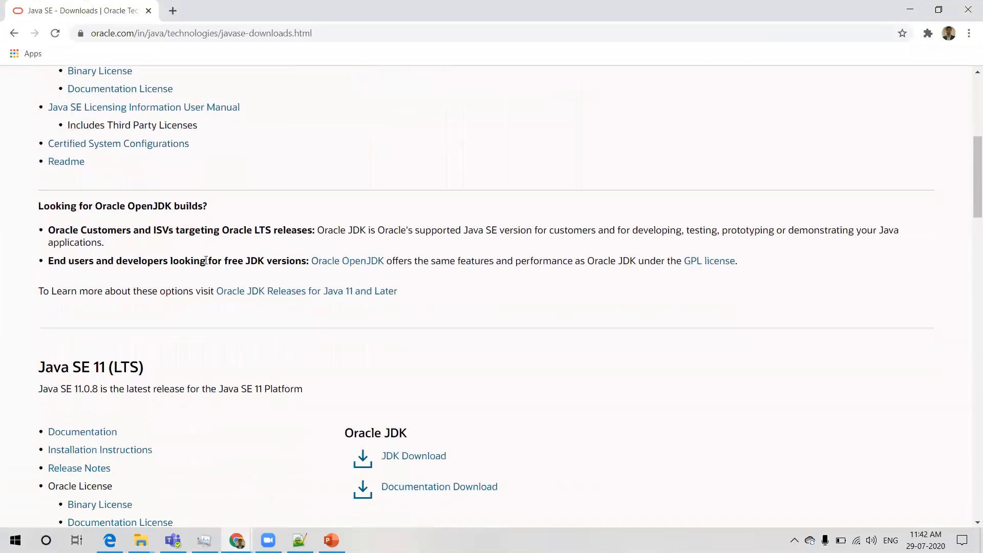
scroll(206, 261, "down", 3)
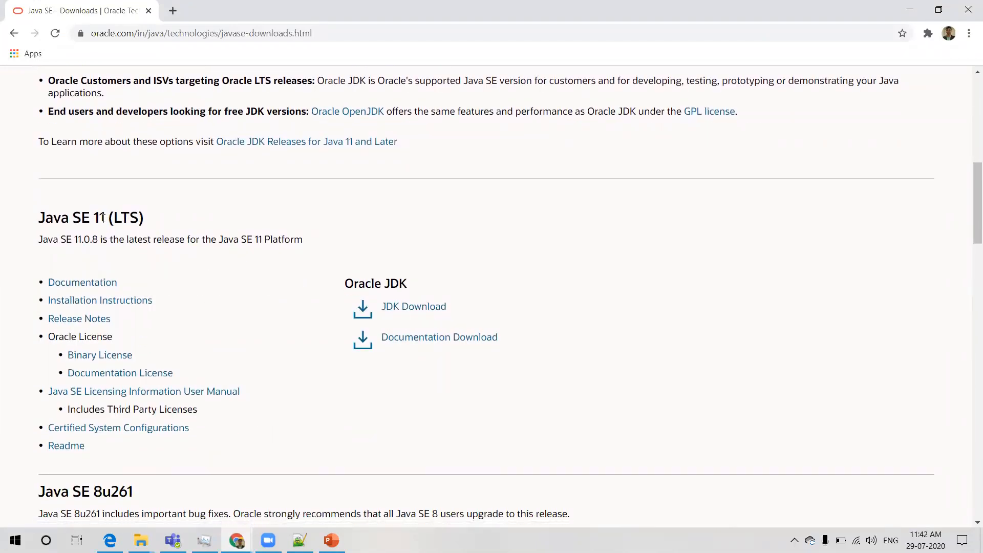
scroll(195, 219, "down", 2)
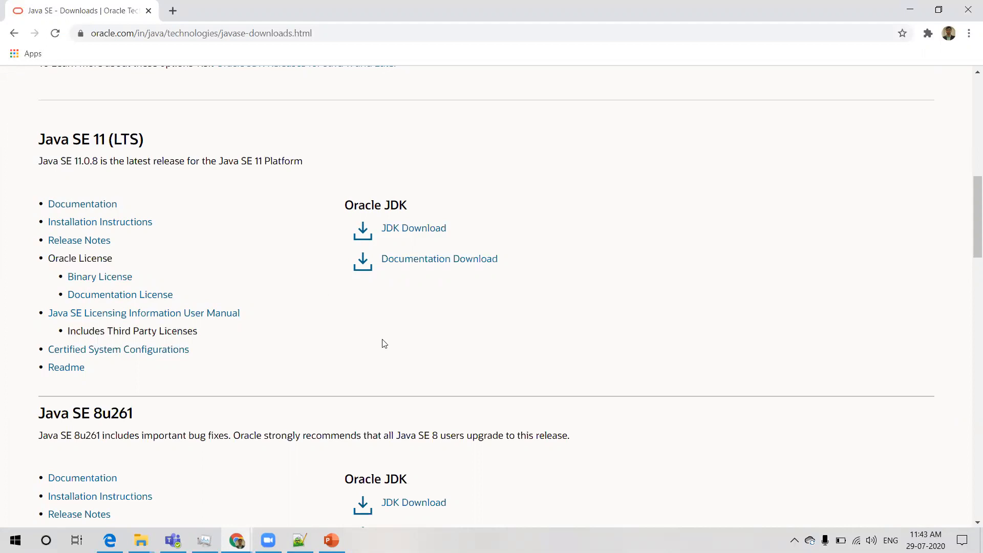
scroll(384, 342, "down", 1)
scroll(384, 344, "up", 1)
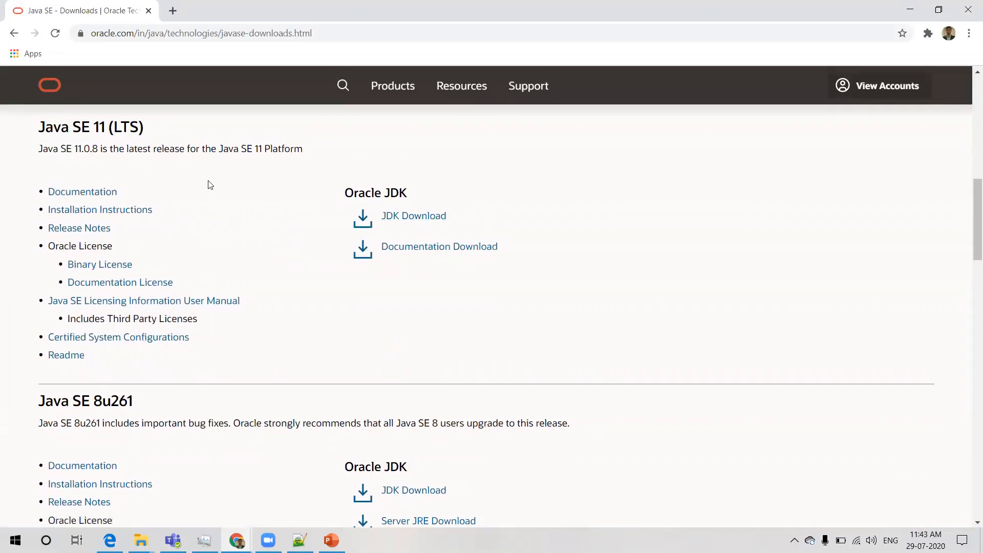
scroll(327, 299, "down", 1)
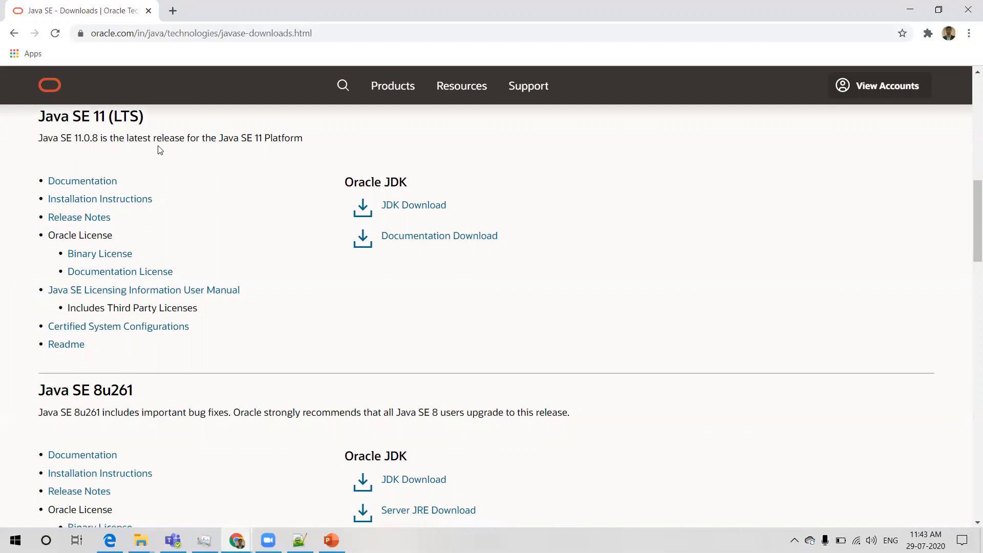
scroll(404, 272, "down", 2)
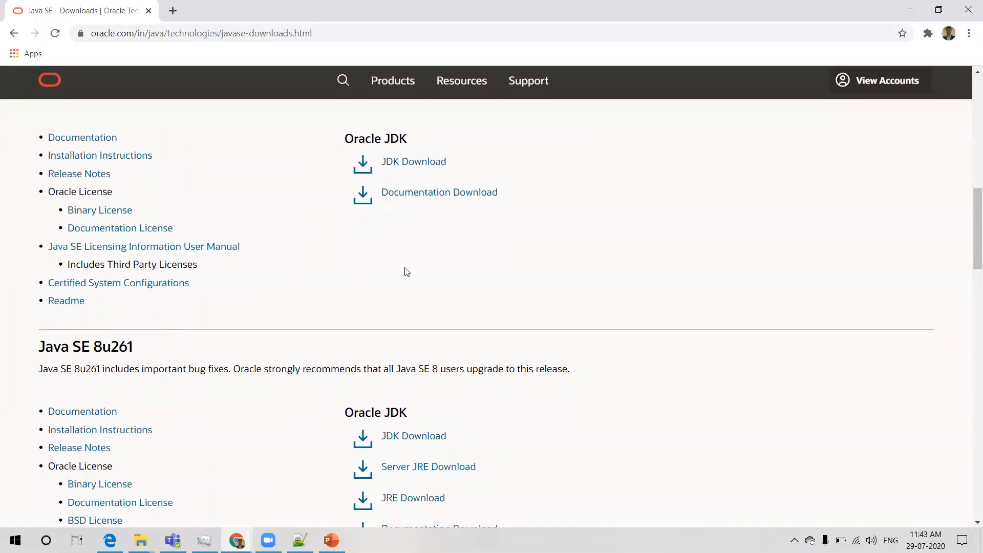
scroll(421, 377, "down", 1)
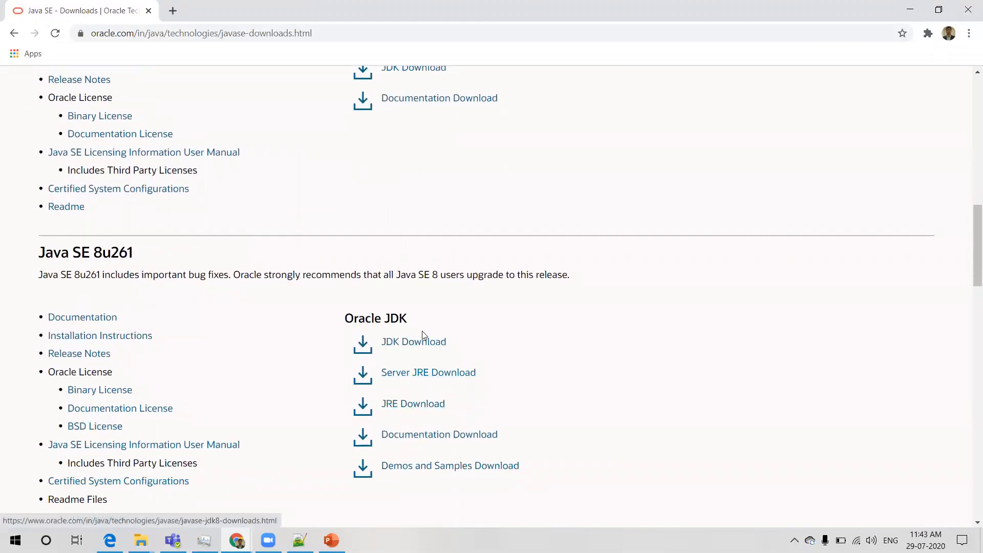
scroll(495, 212, "up", 1)
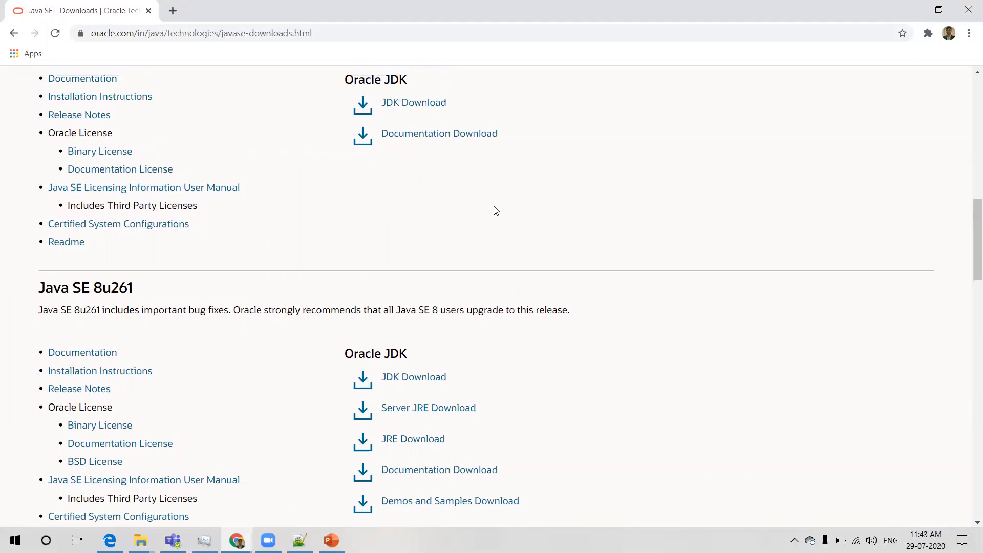
scroll(495, 211, "down", 1)
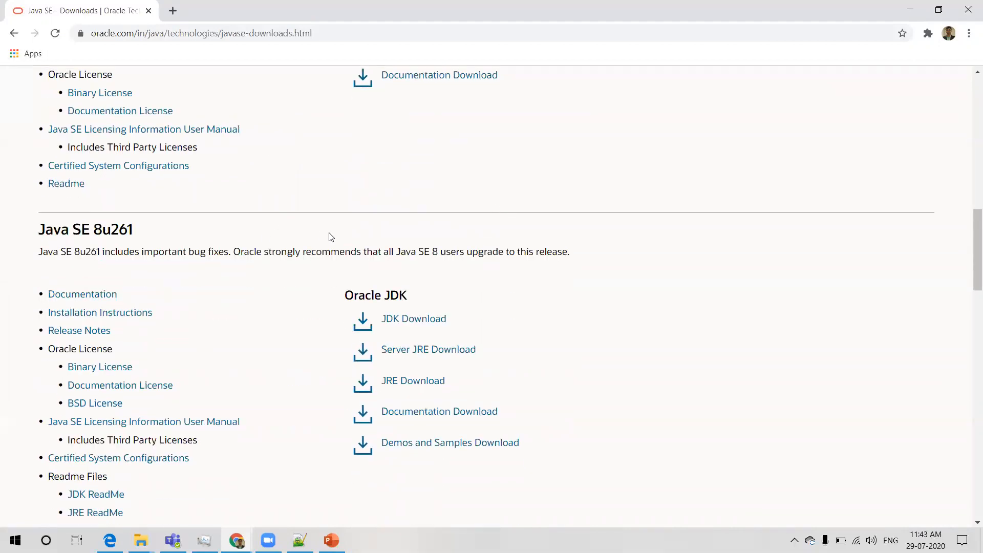
scroll(330, 236, "up", 4)
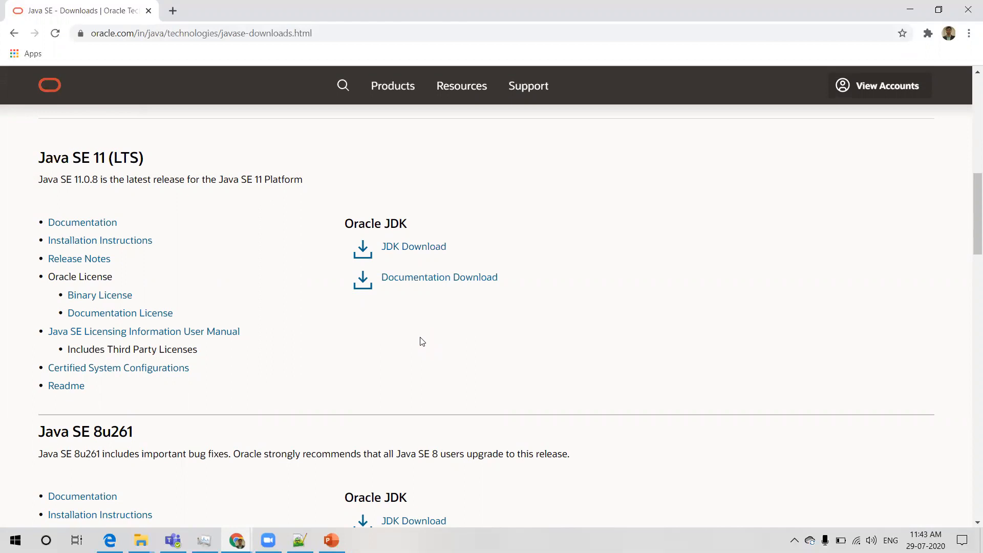
scroll(422, 342, "down", 4)
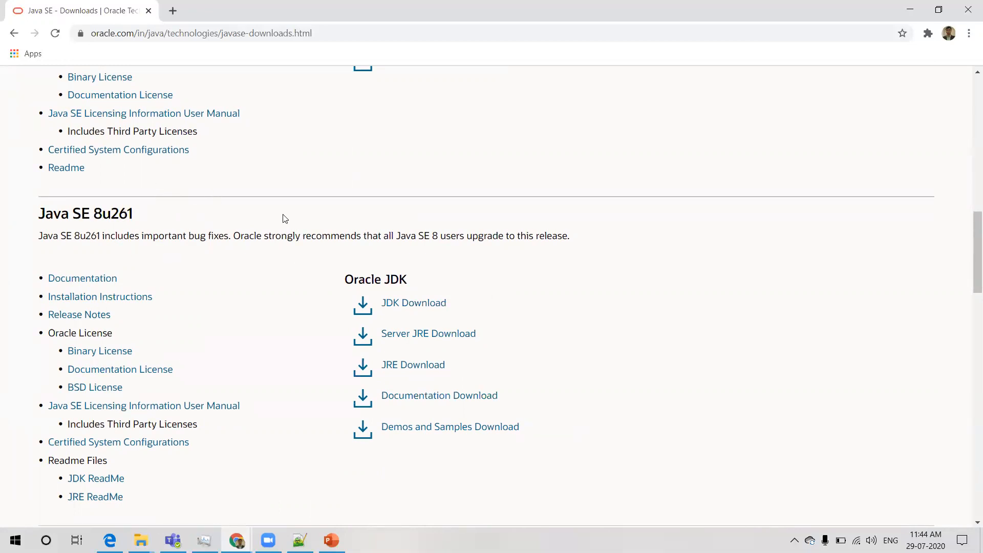
- Open the JDK download page for Java SE 8u261 and go to the Windows x86 and x64 installers in its file table
left_click(408, 305)
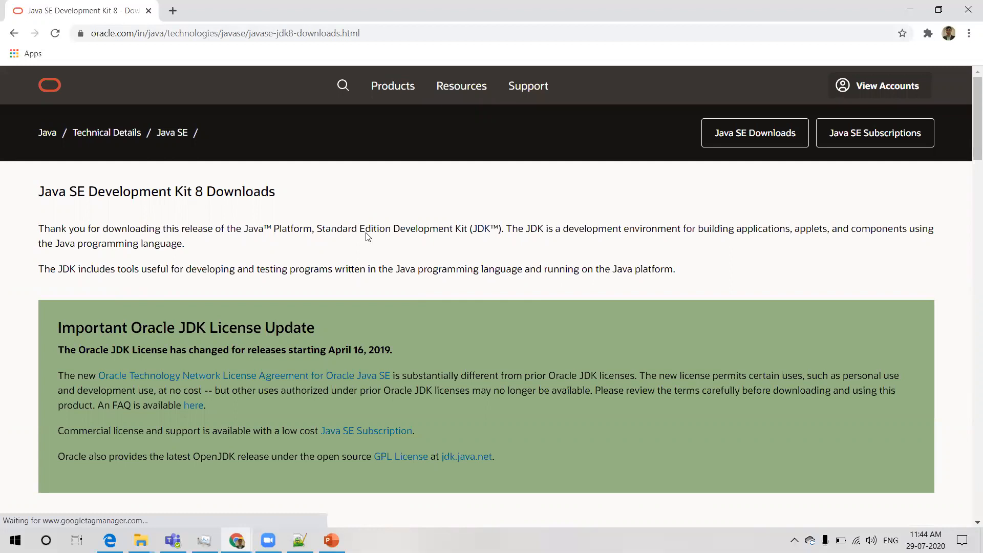
scroll(366, 233, "down", 8)
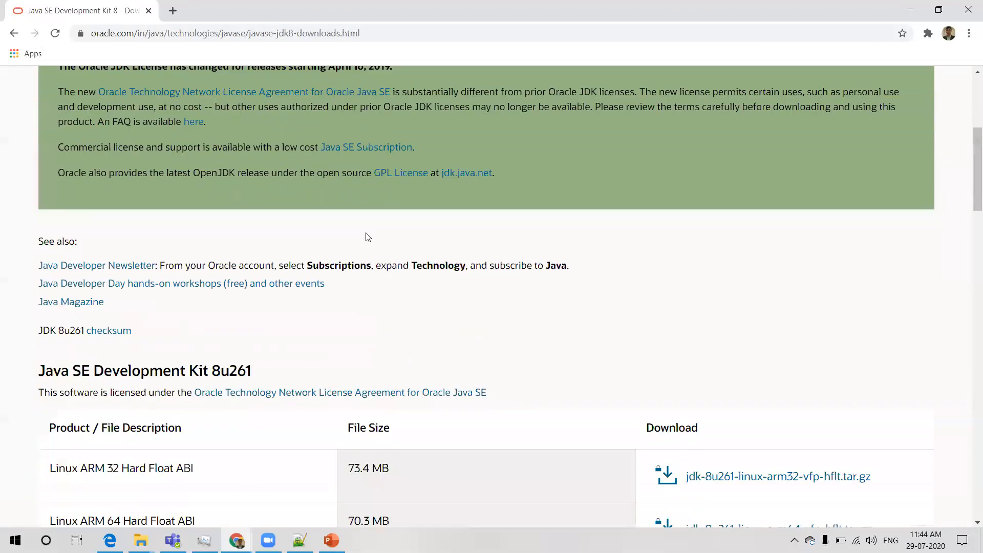
scroll(366, 236, "down", 9)
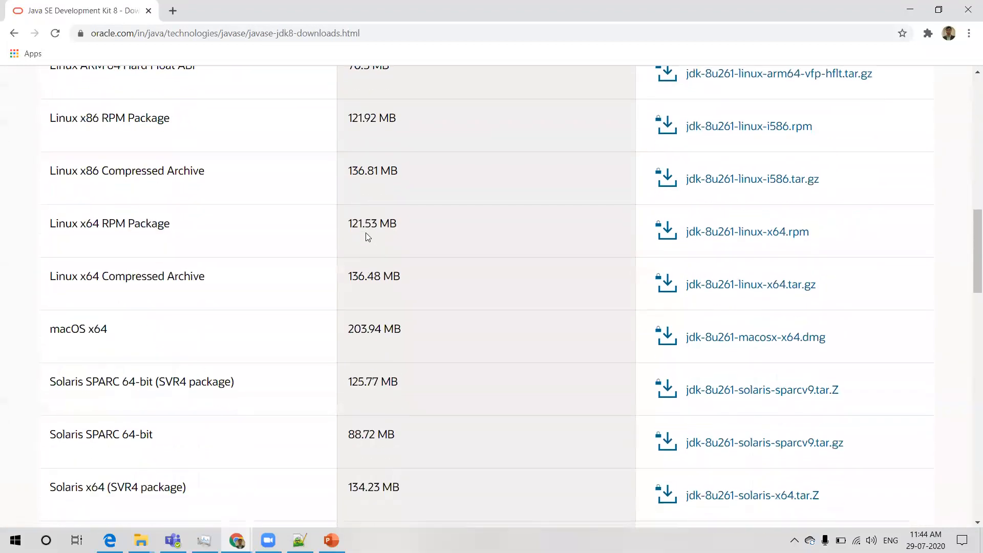
scroll(366, 234, "down", 2)
scroll(367, 234, "up", 5)
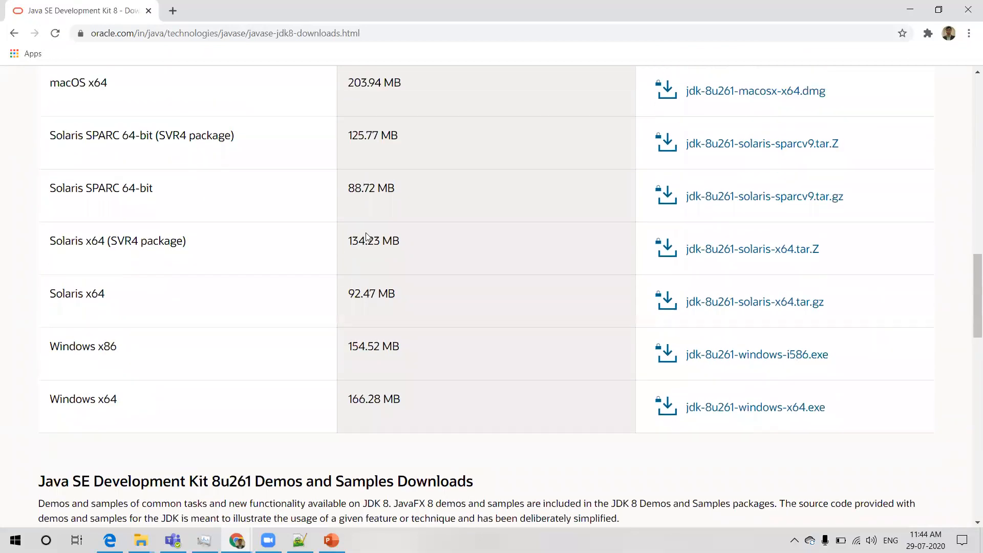
scroll(367, 233, "up", 3)
scroll(367, 235, "down", 6)
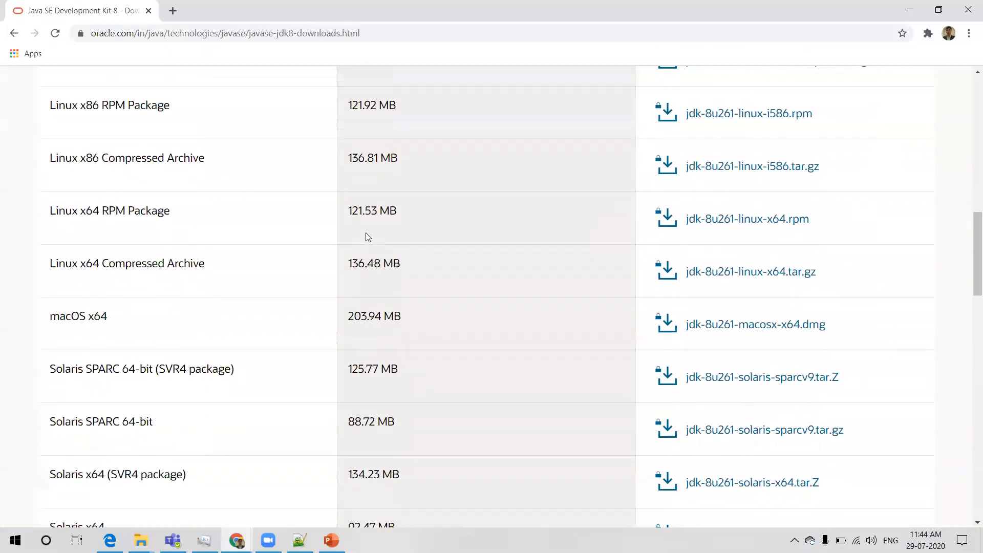
scroll(365, 232, "down", 2)
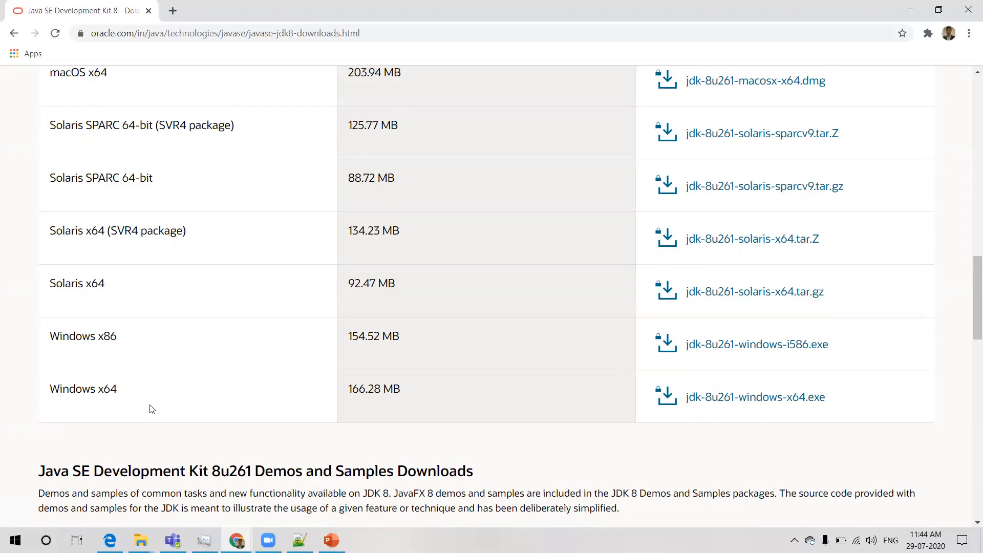
- Search Windows for "PC", check the system type in the properties of This PC, and close the System window
key("super")
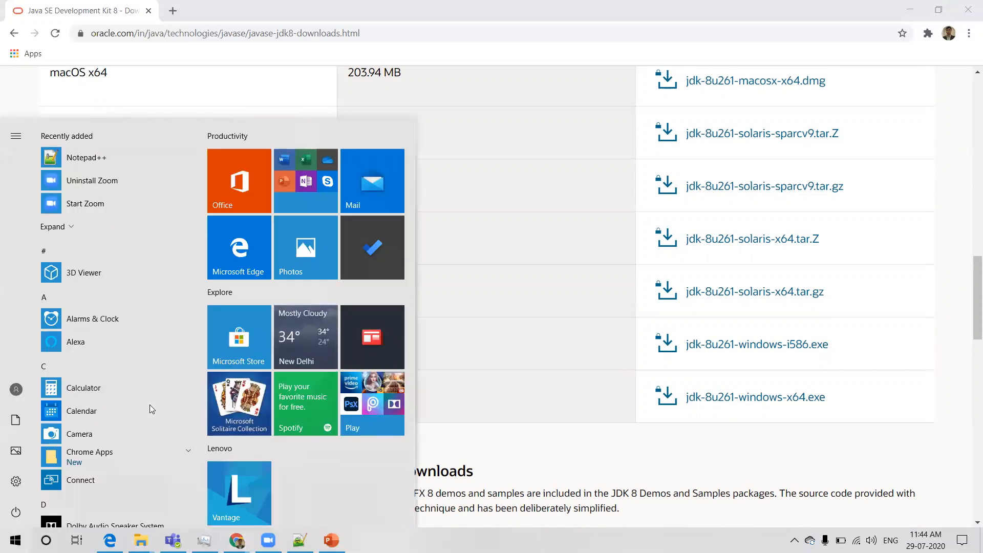
type("PC")
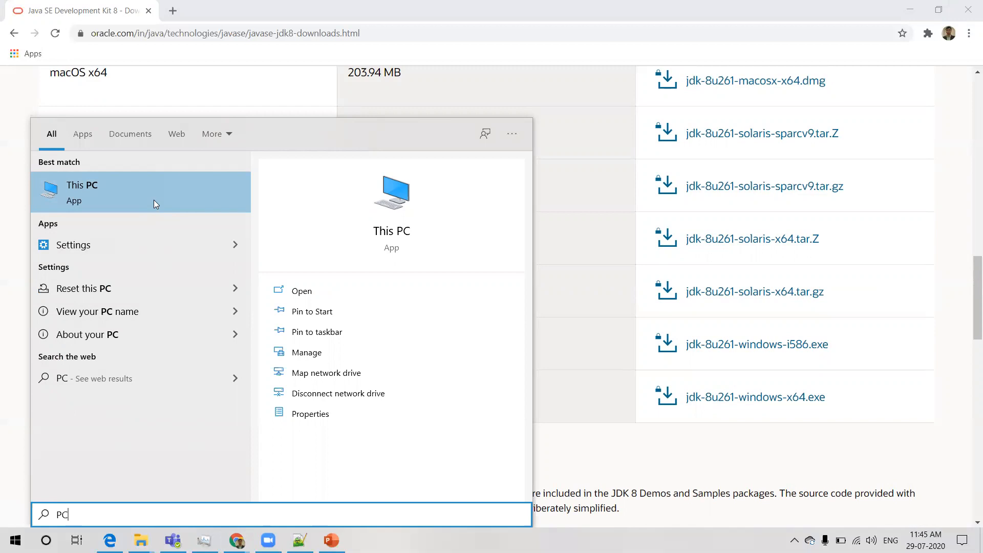
right_click(108, 188)
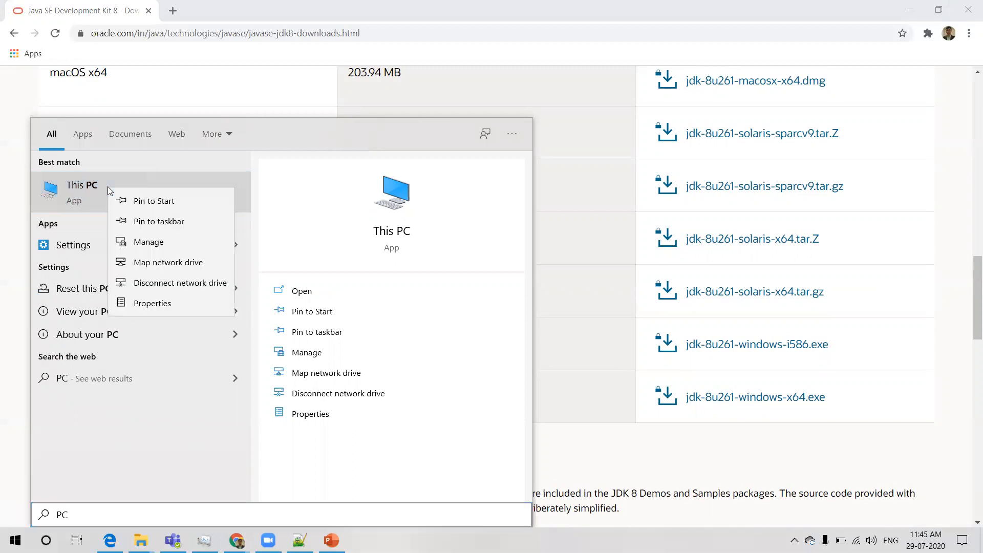
left_click(159, 303)
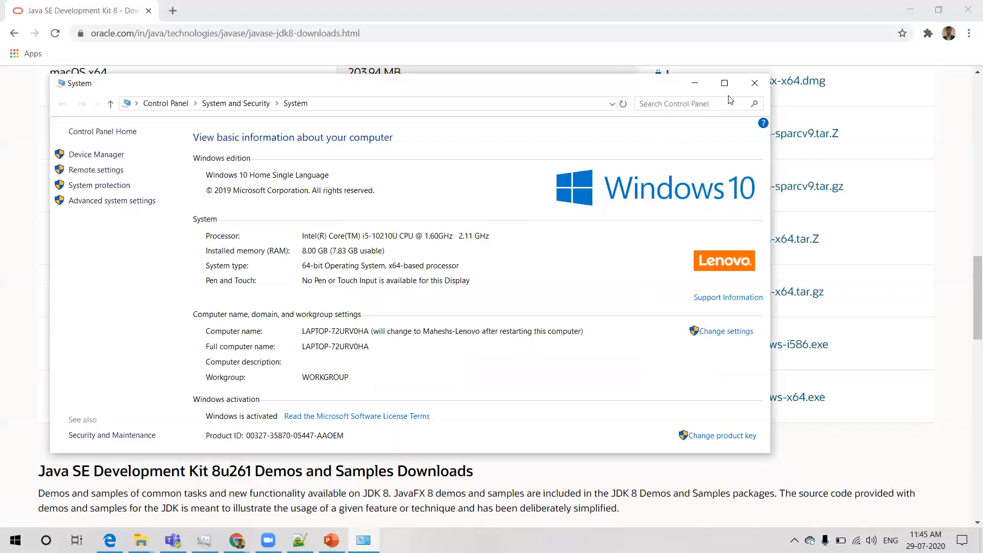
left_click(755, 85)
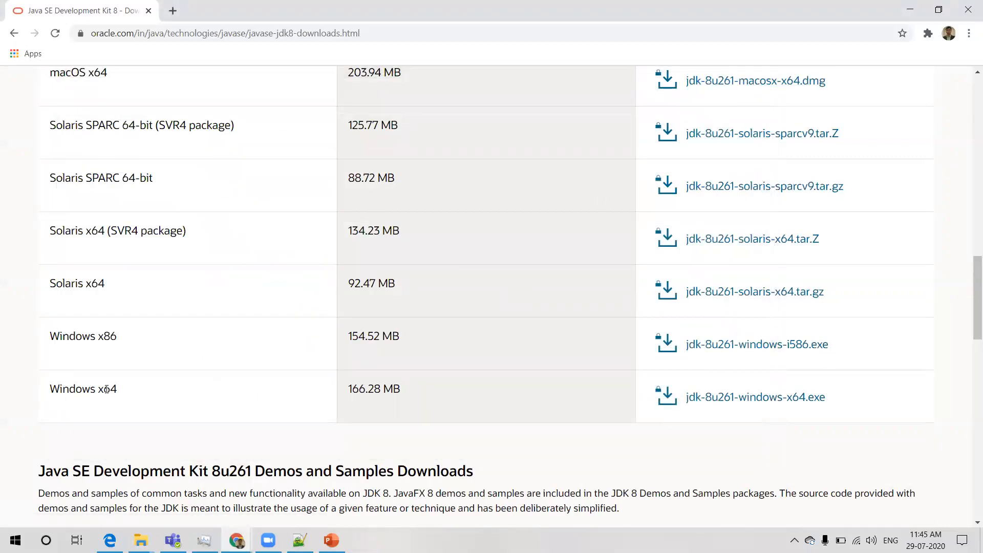
- Download jdk-8u261-windows-x64.exe, accepting the Oracle license agreement and signing in with the Oracle account username and password
left_click(775, 399)
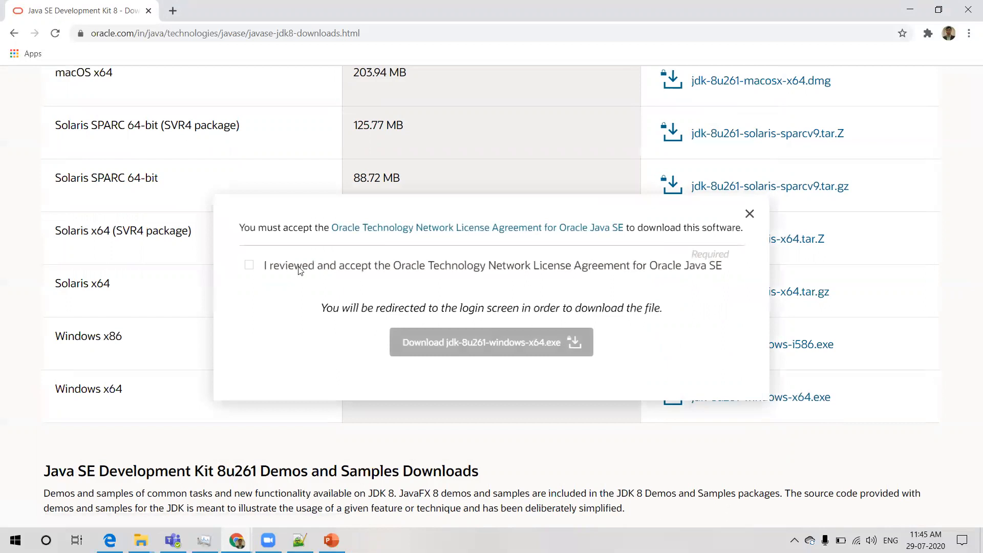
left_click(249, 265)
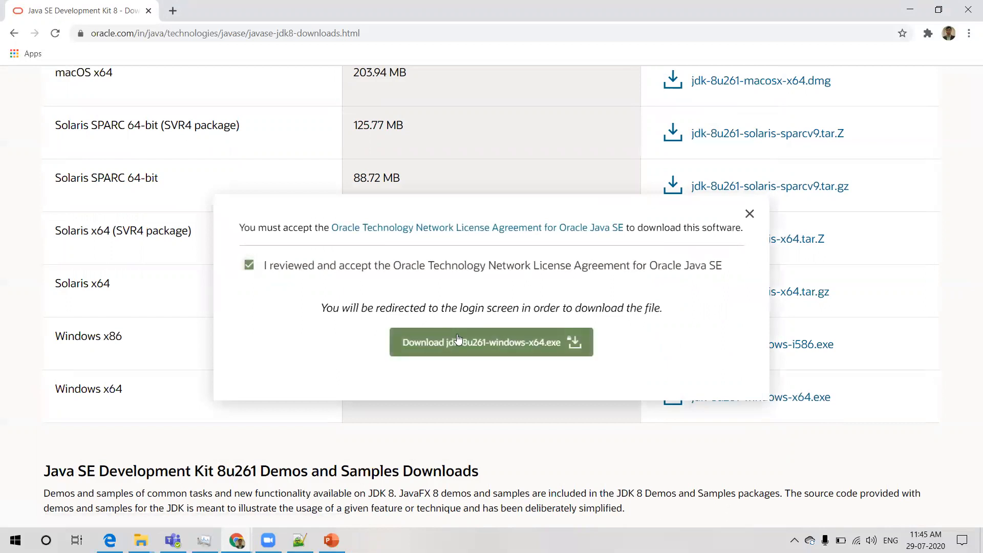
left_click(475, 344)
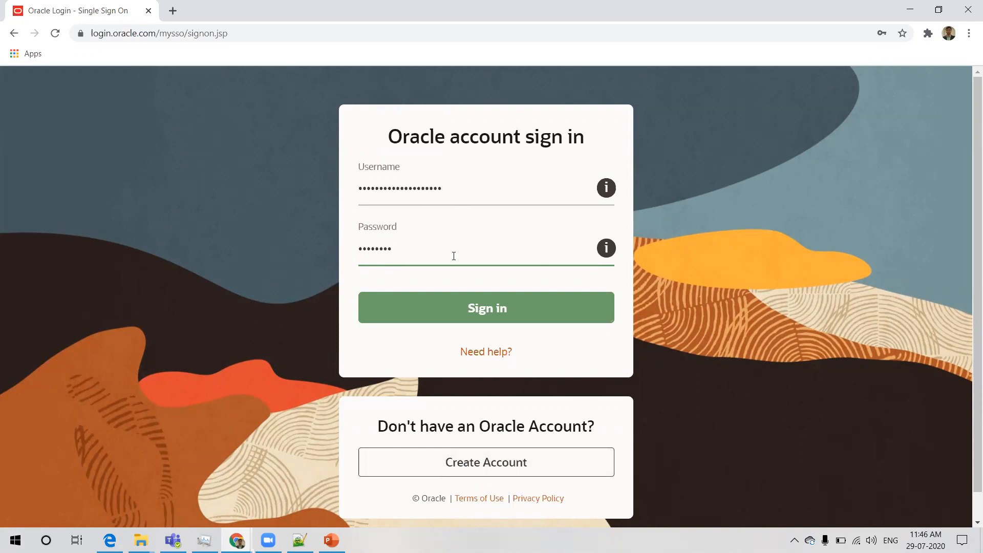
left_click(482, 309)
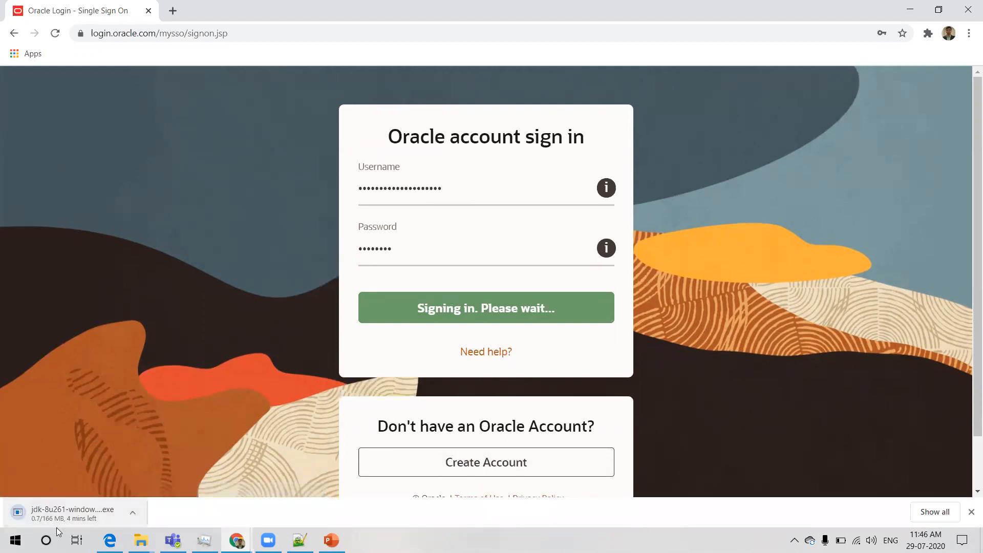
- Cancel the running download of the JDK 8u261 Windows installer
left_click(132, 511)
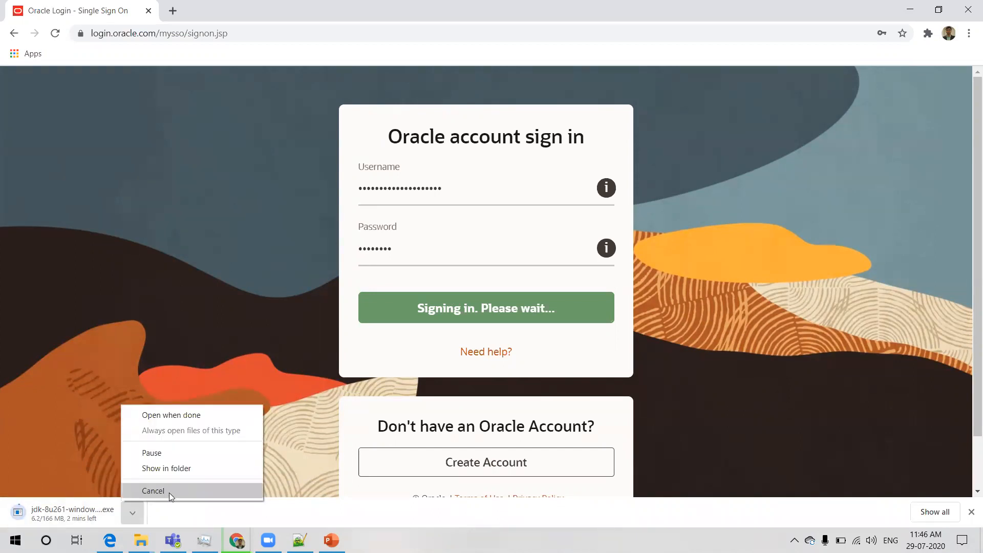
left_click(169, 493)
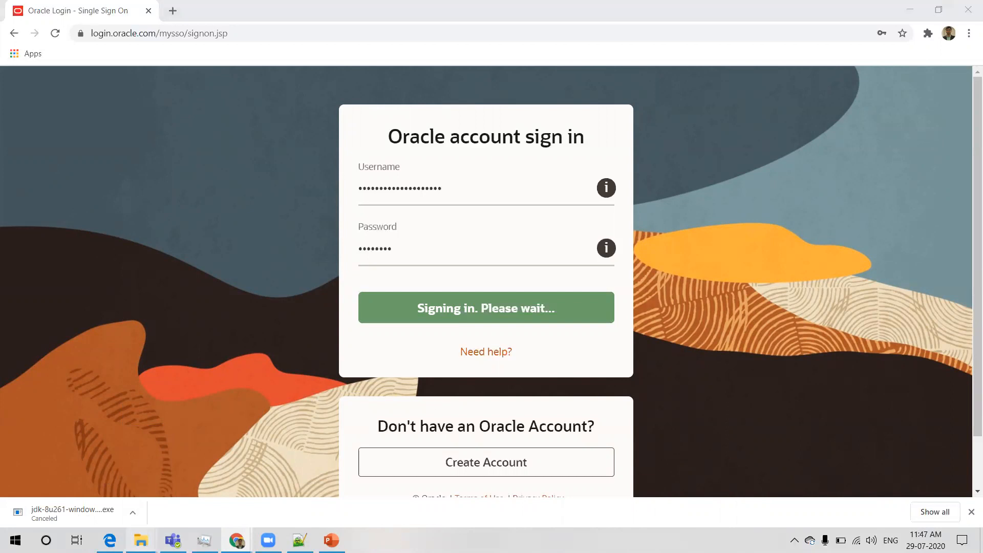
- Switch to the Downloads folder in File Explorer and locate the existing installer jdk-8u261-windows-x64.exe
mouse_move(140, 540)
left_click(82, 481)
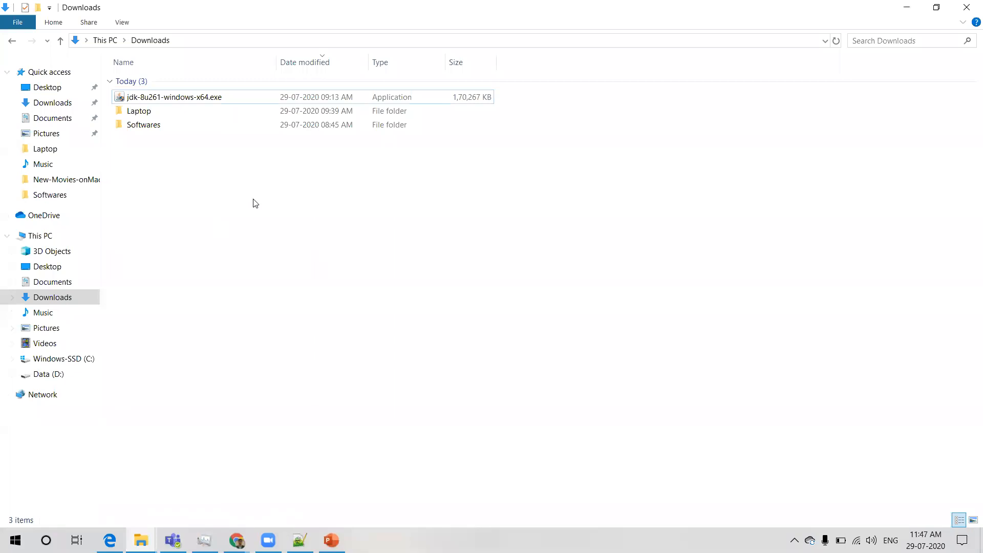
left_click(200, 97)
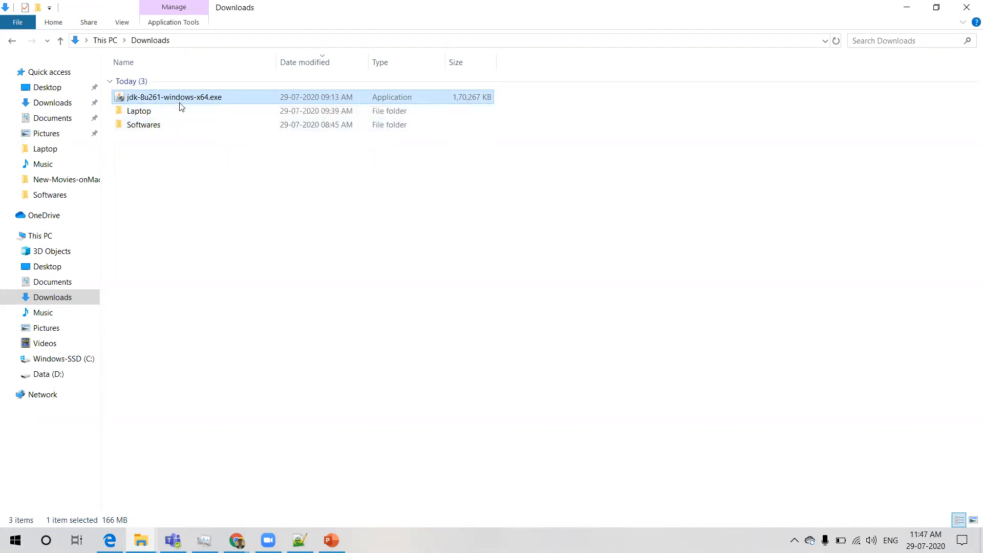
left_click_drag(196, 172, 192, 116)
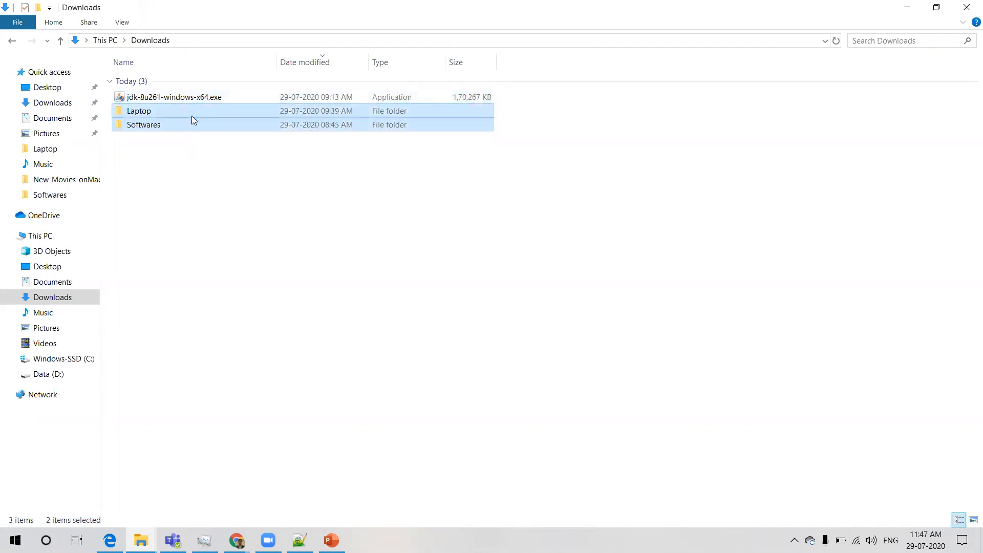
left_click(191, 115)
left_click(237, 164)
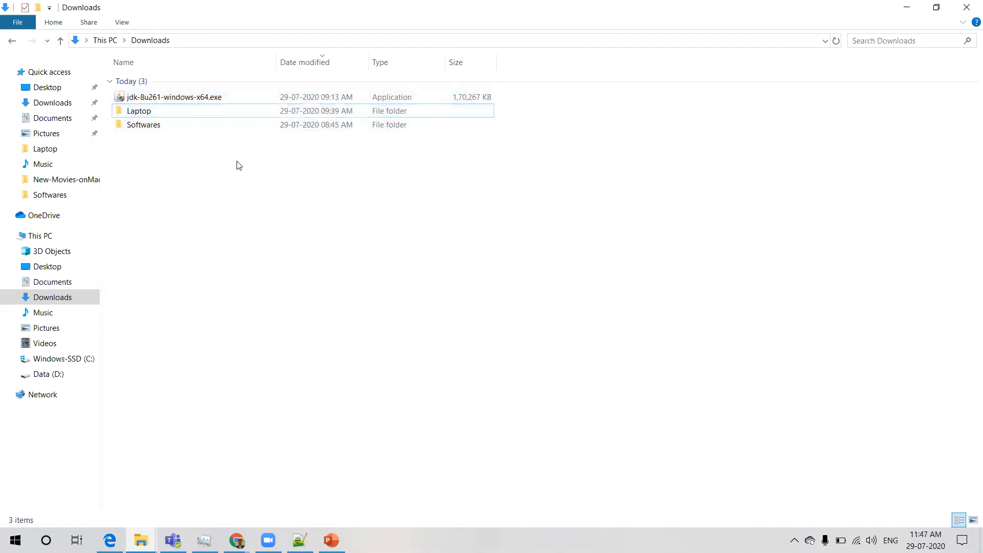
- Run jdk-8u261-windows-x64.exe as administrator and install JDK 8 Update 261 with the default features and destination folders, closing the finished setup
left_click(200, 101)
right_click(199, 100)
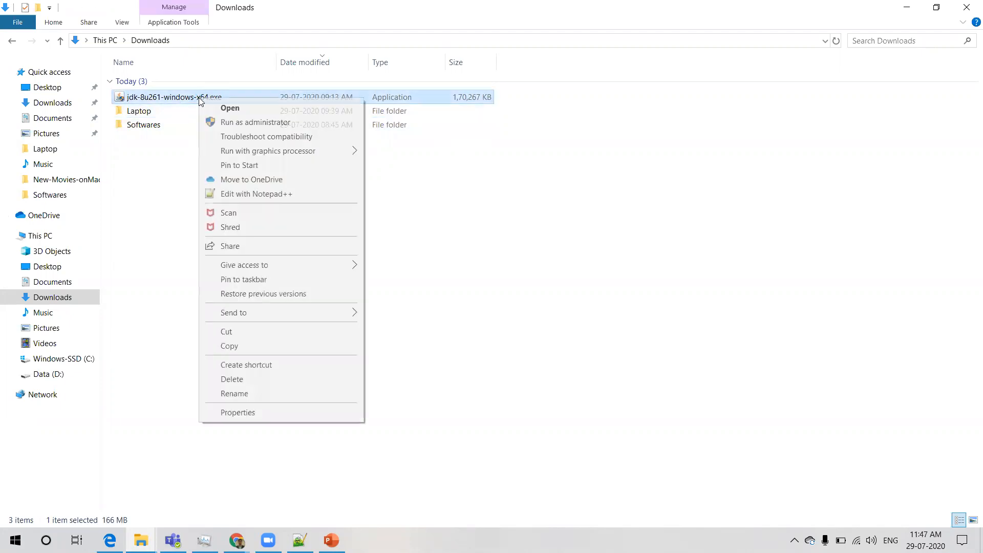
left_click(259, 123)
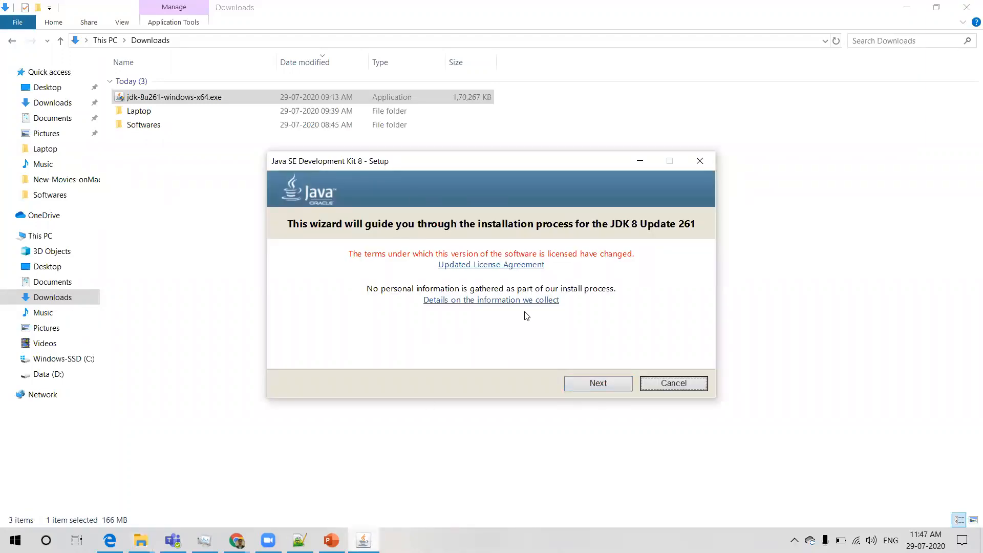
left_click(594, 383)
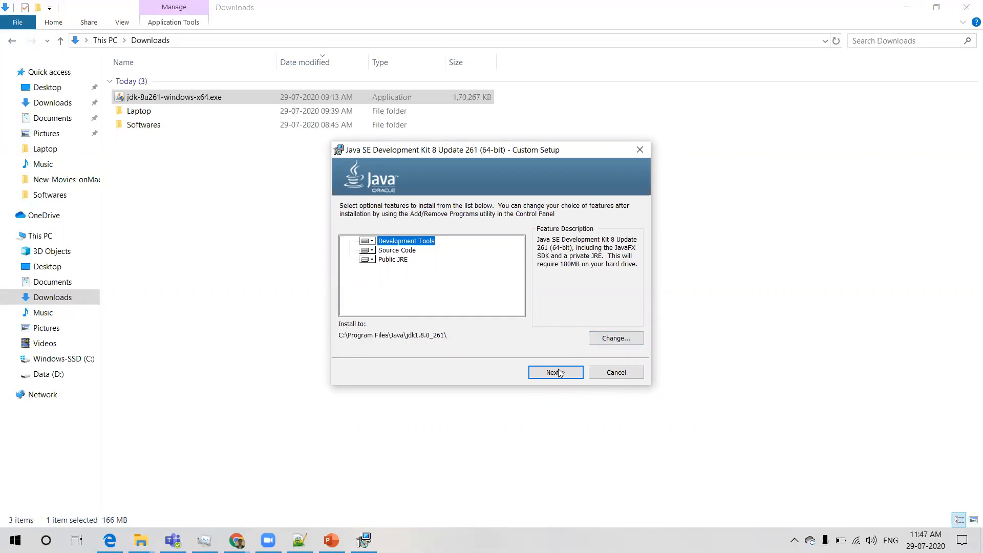
left_click(543, 373)
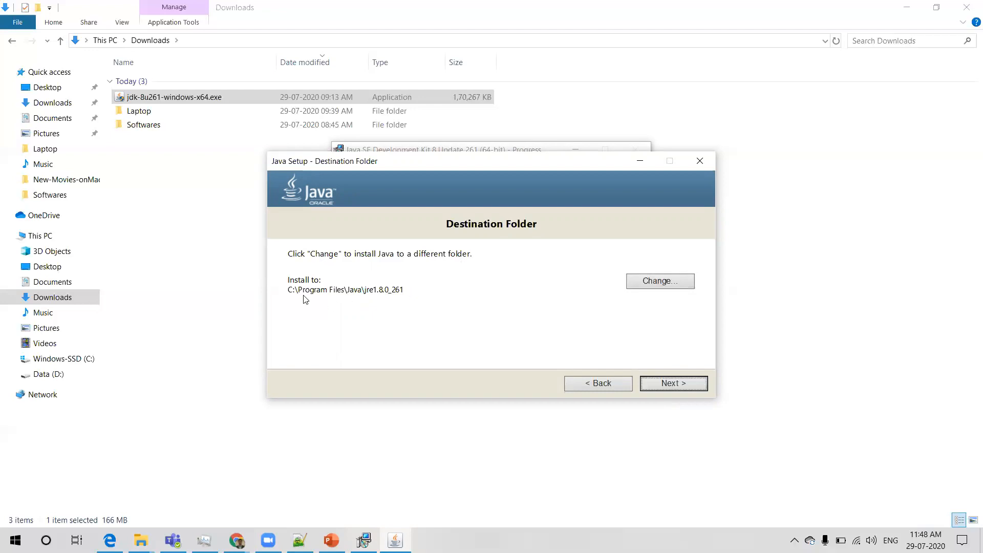
left_click(676, 383)
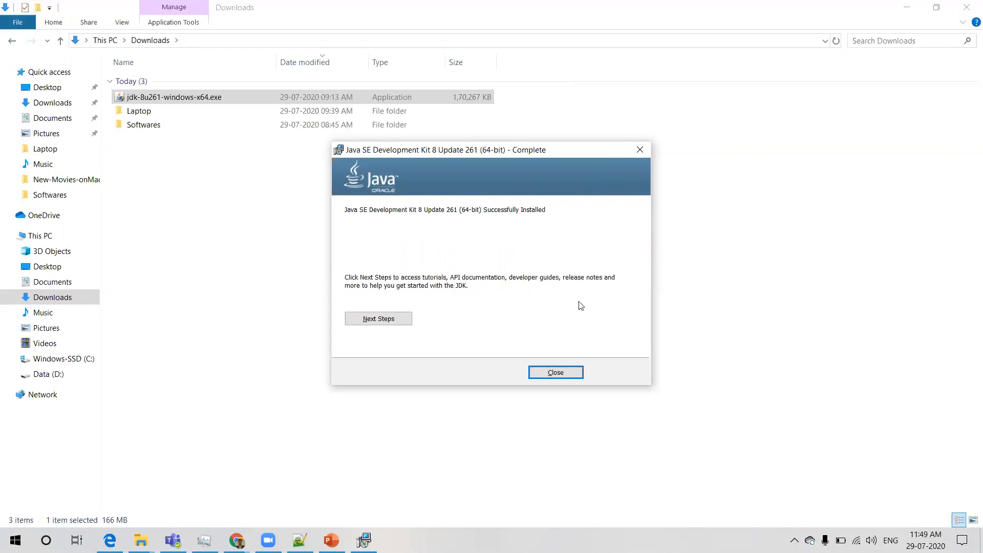
left_click(543, 373)
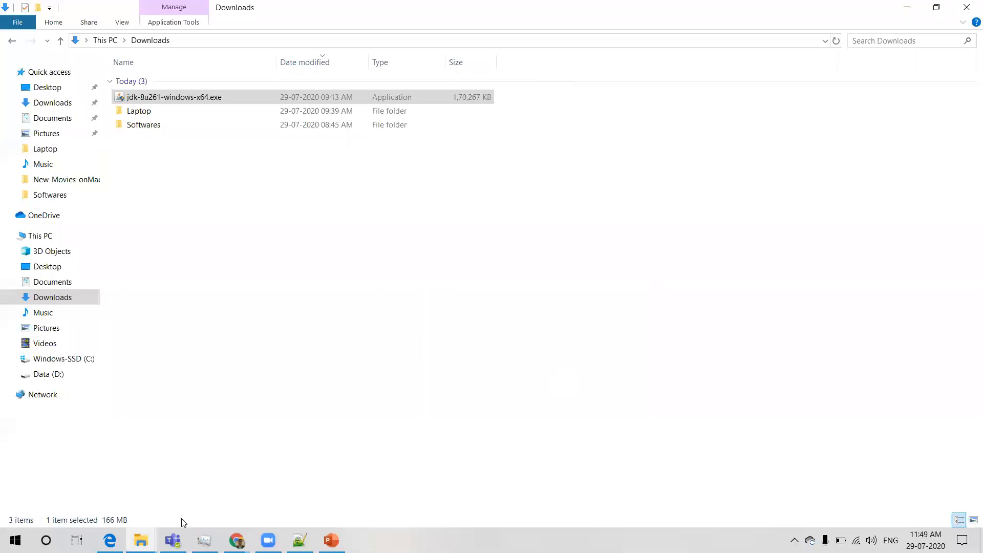
- Switch to the Program Files window in File Explorer and open the Java folder to check the installed JDK and JRE folders
left_click(141, 540)
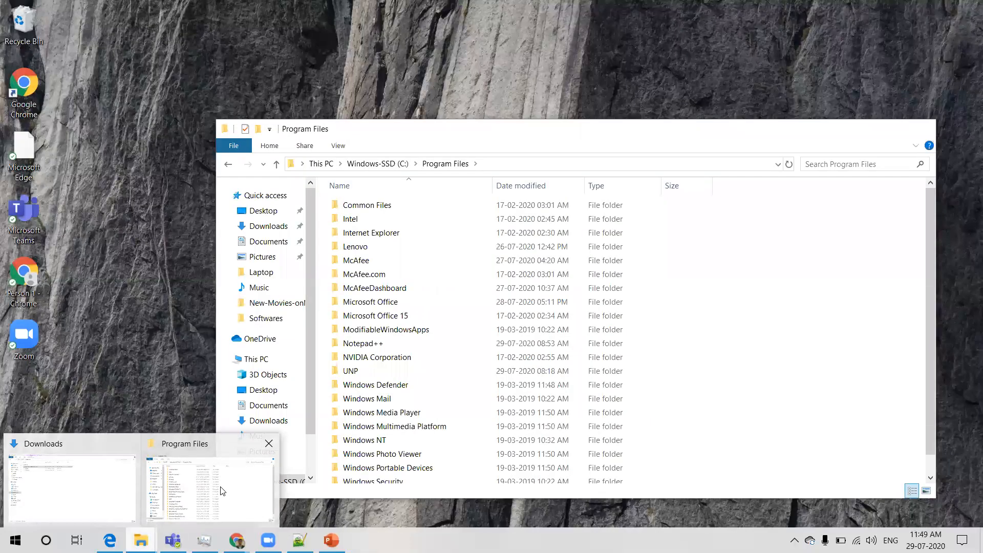
left_click(221, 493)
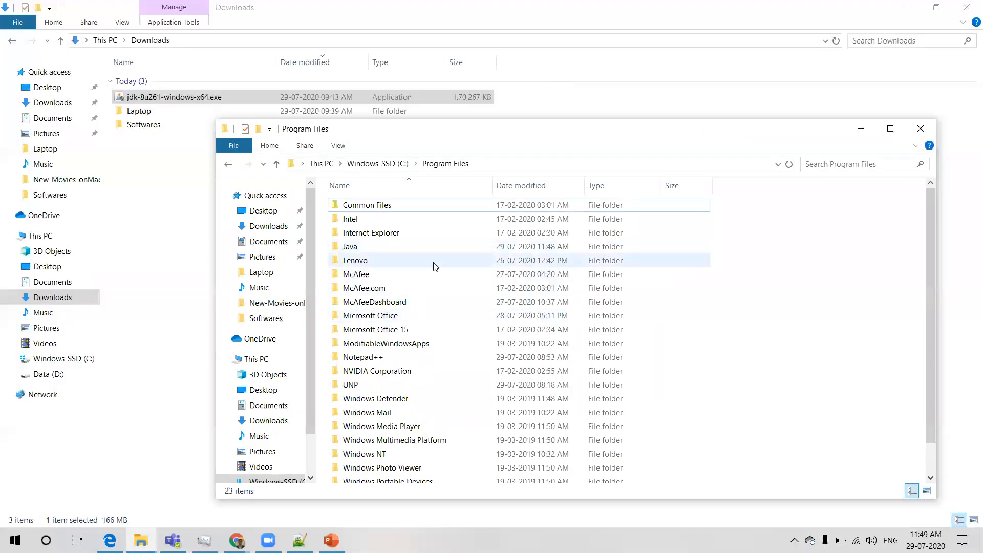
double_click(395, 246)
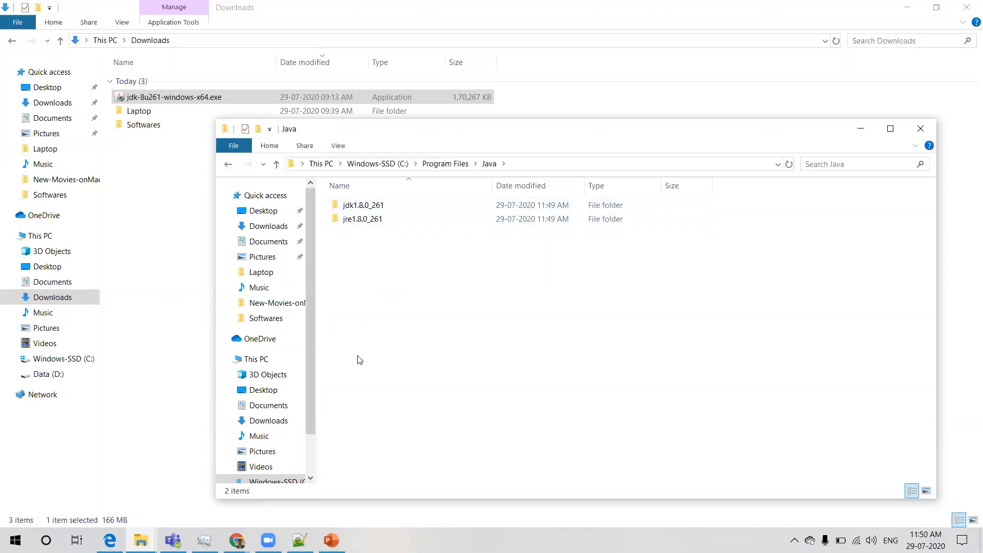
- Open a Command Prompt through Run with cmd and check the installed Java version with java -version
key("super+r")
type("cmd")
key("Return")
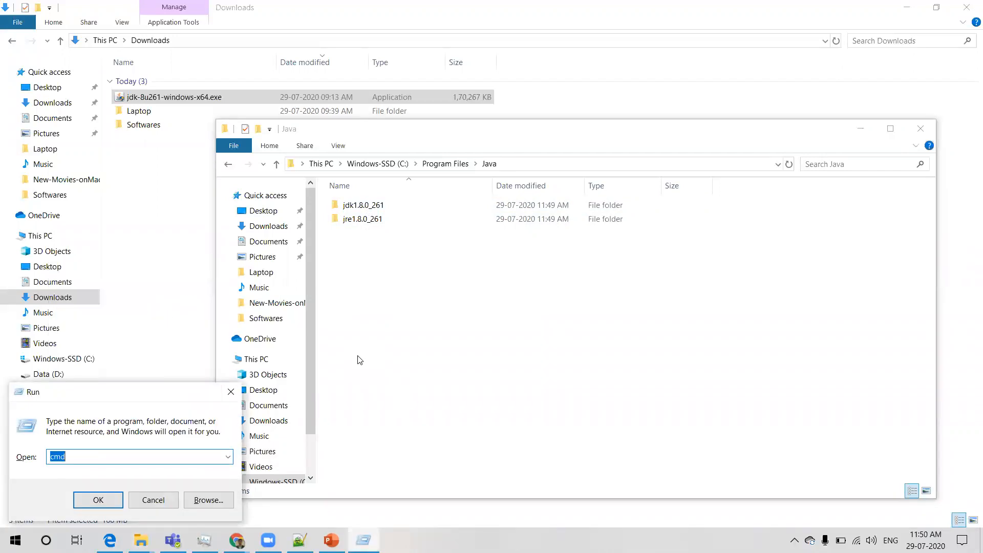
type("java ")
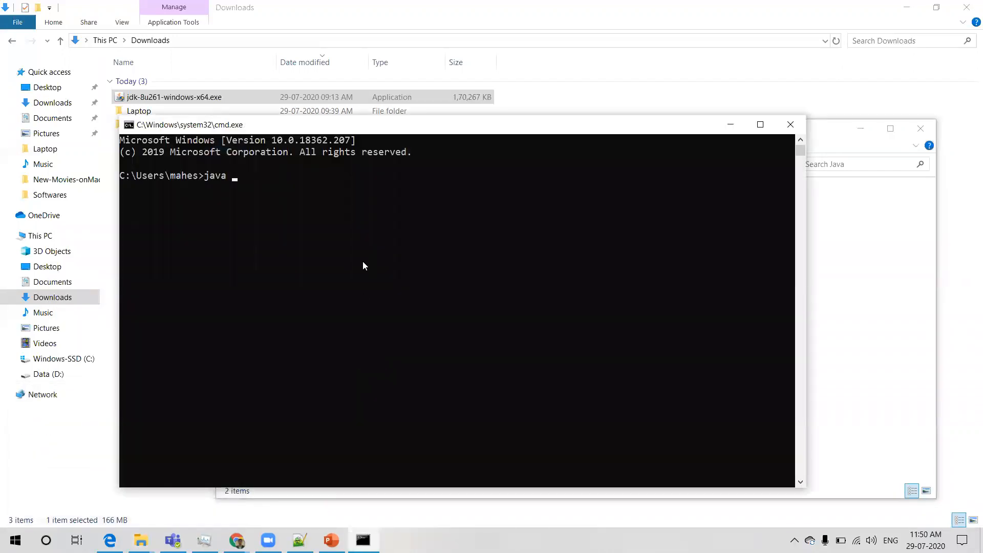
type("-version")
key("Return")
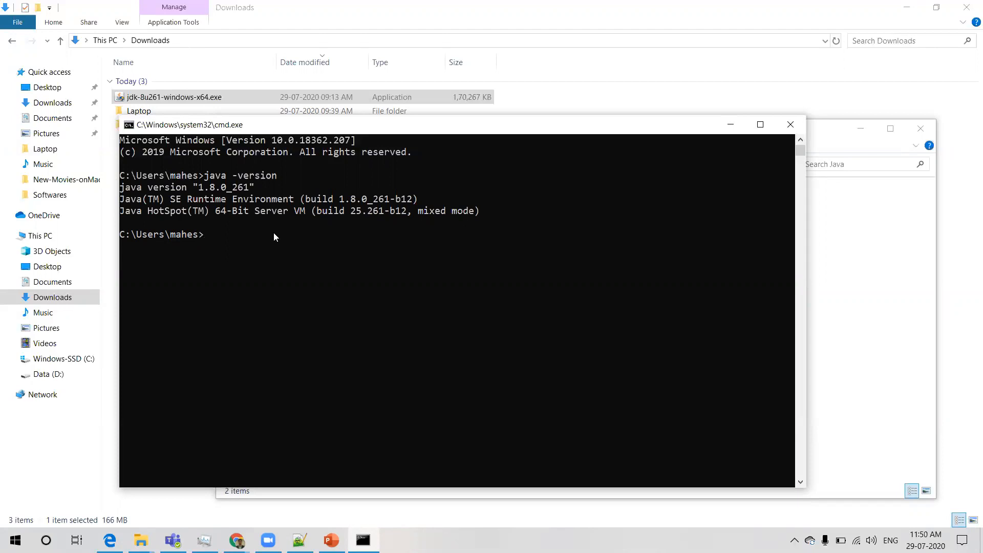
- Check the JAVA_HOME environment variable in the Command Prompt with echo %JAVA_HOME%
type("echo")
type(" JA")
key("Left")
key("Left")
key("Left")
key("Left")
type("%")
key("Return")
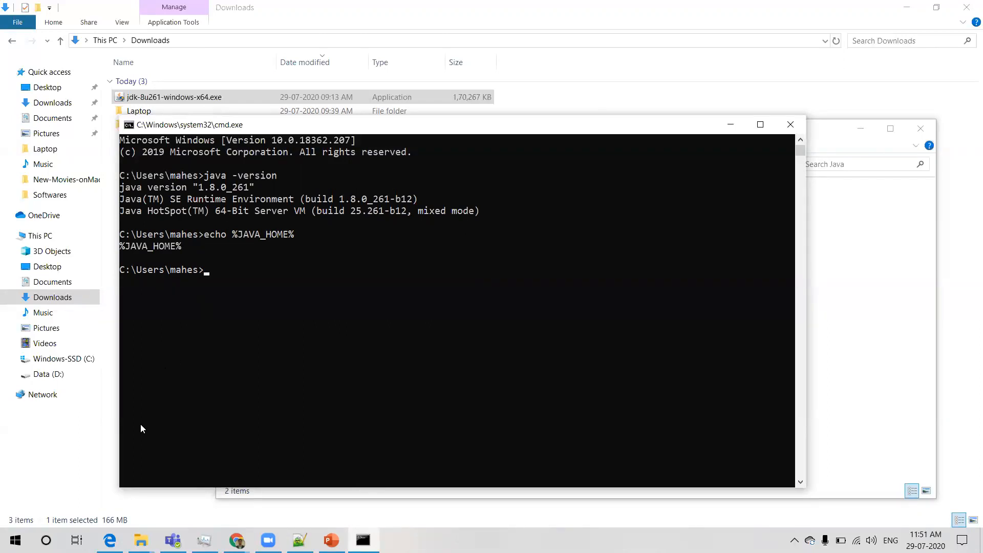
- Search Windows for "PC" and open the Environment Variables from the advanced system settings in the properties of This PC
key("super")
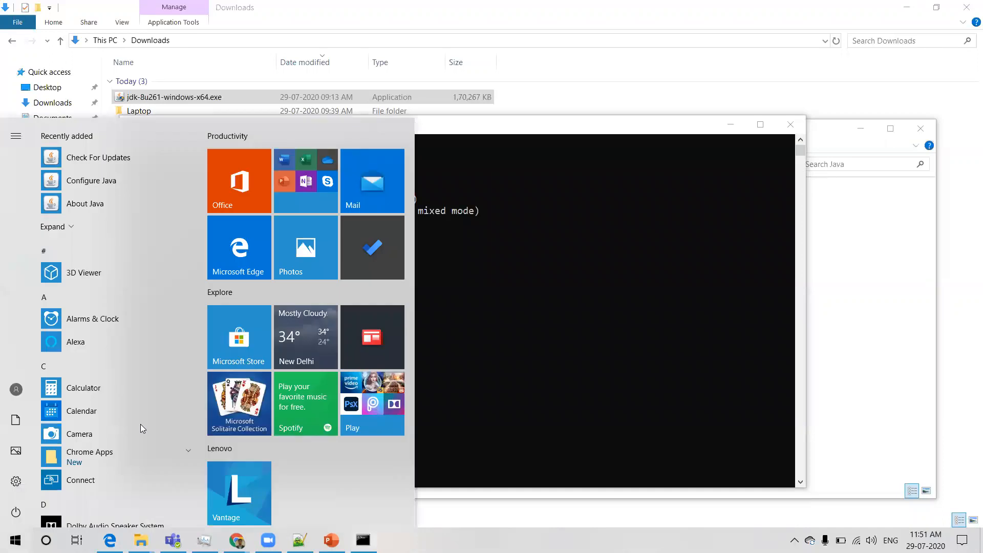
type("PC")
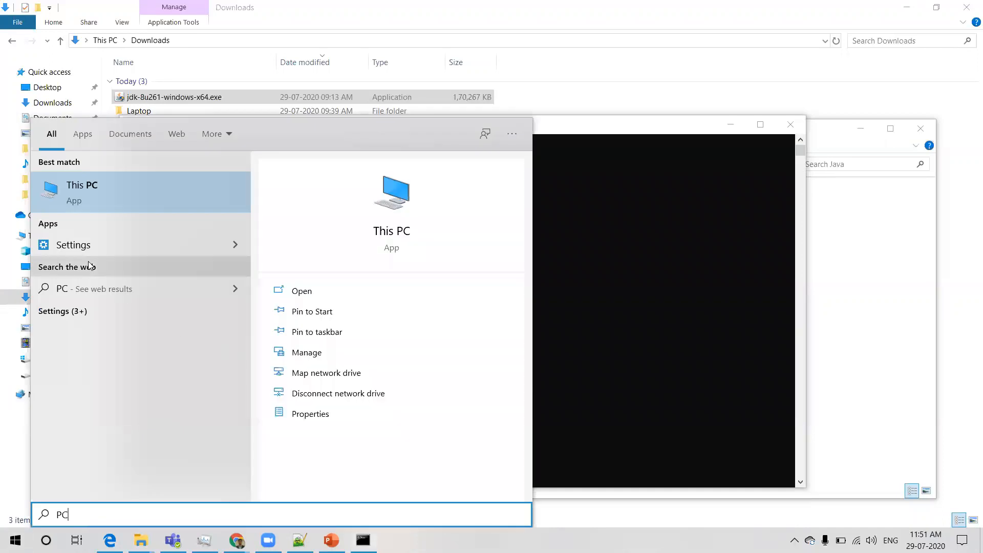
right_click(110, 183)
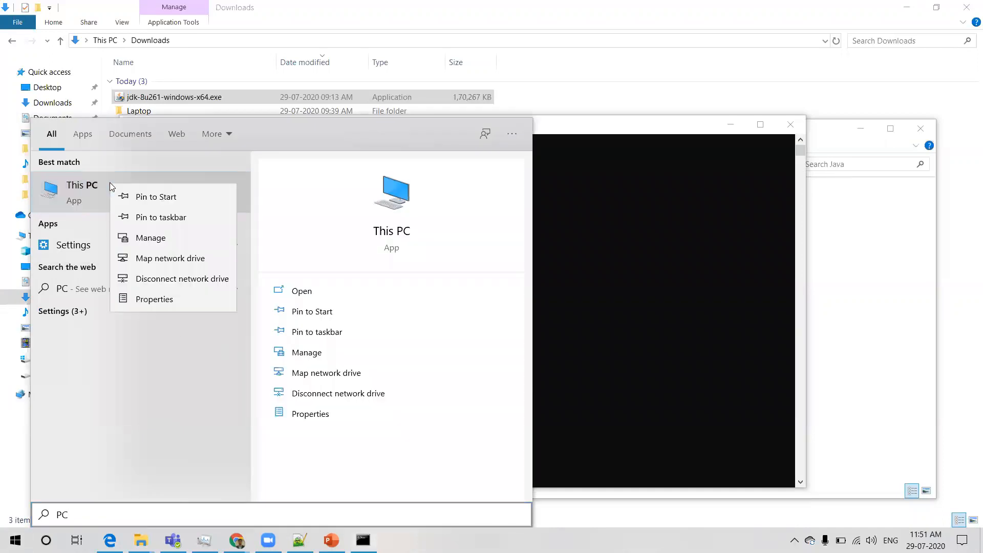
left_click(155, 298)
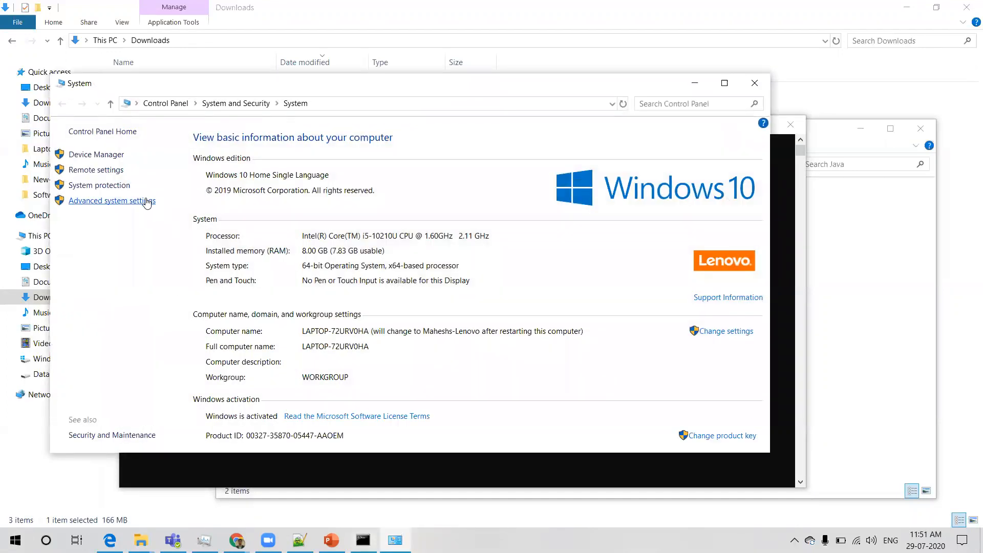
left_click(143, 203)
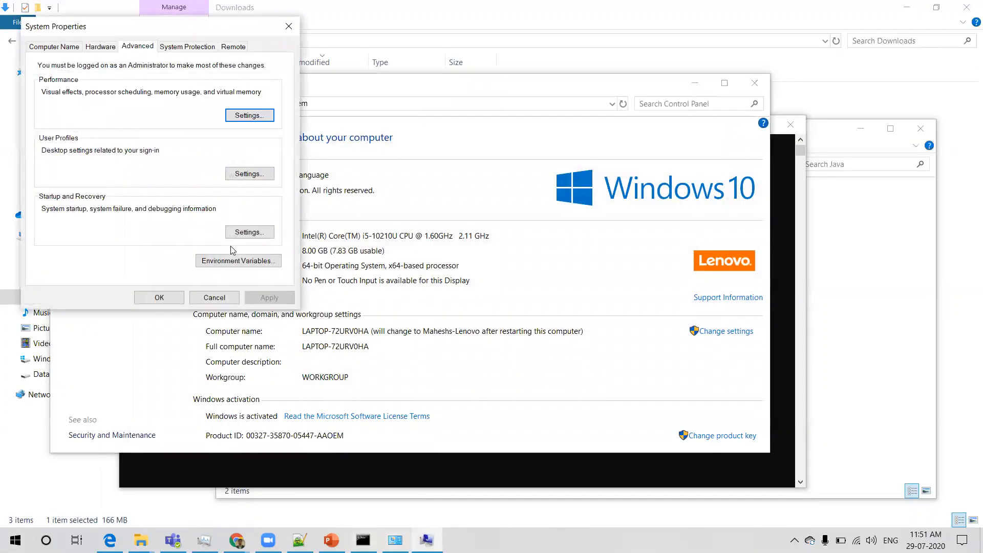
left_click(239, 262)
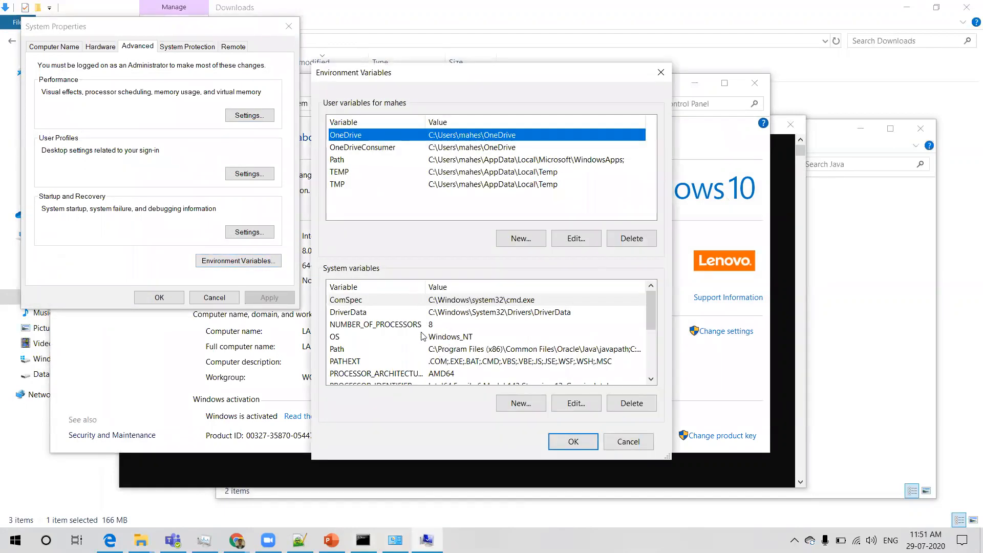
- Open the system variable Path for editing and start a new entry in its list
left_click(351, 350)
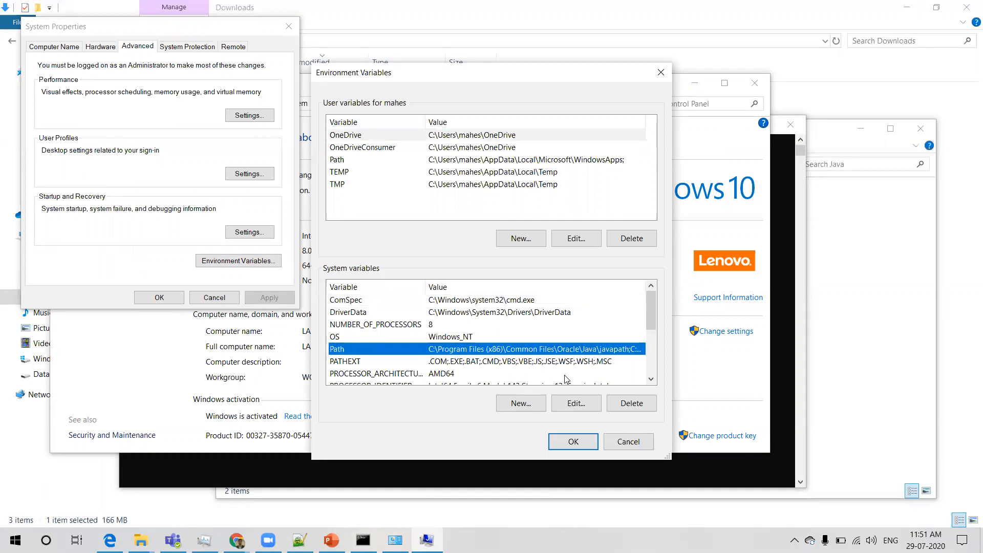
left_click(577, 405)
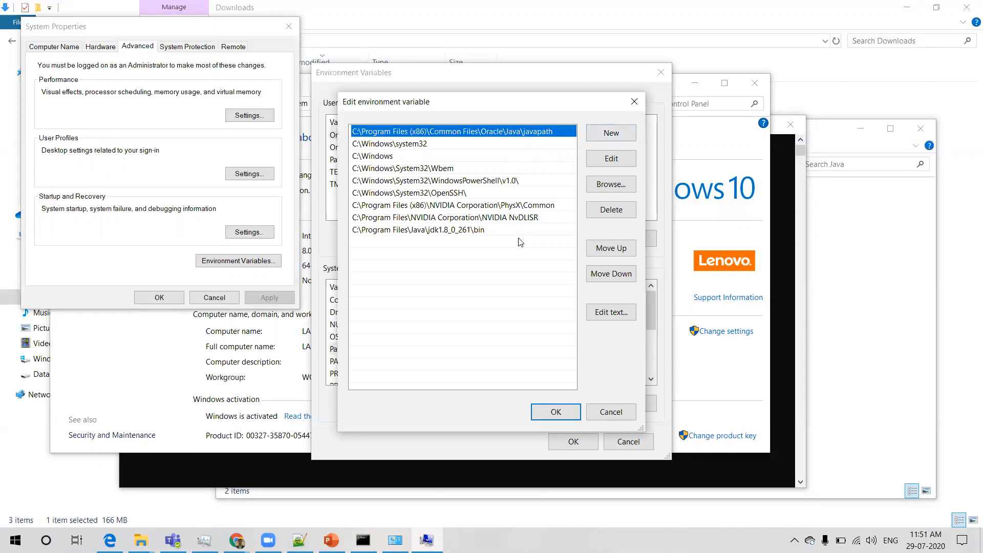
left_click(620, 137)
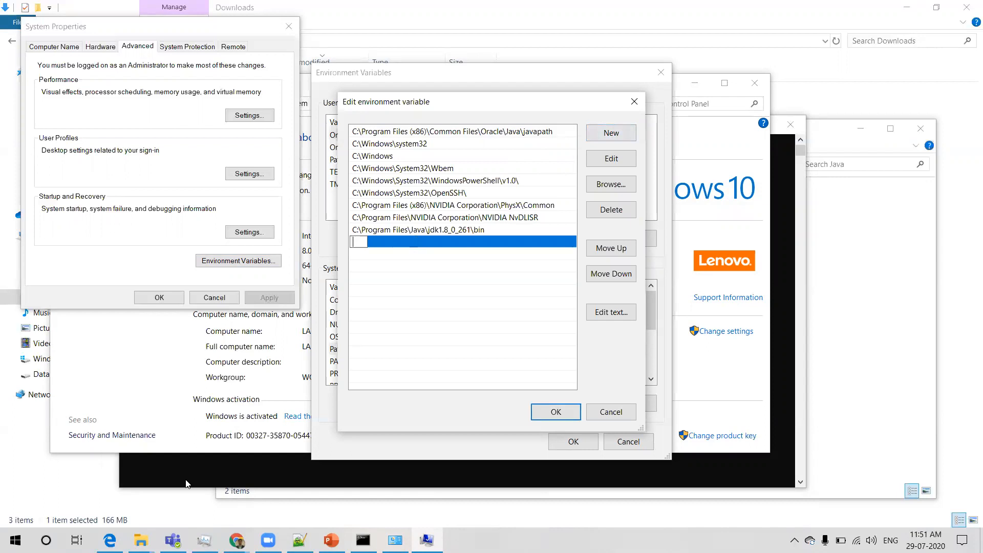
- Switch to the Java folder in File Explorer, open jdk1.8.0_261\bin and copy its full folder path
mouse_move(140, 540)
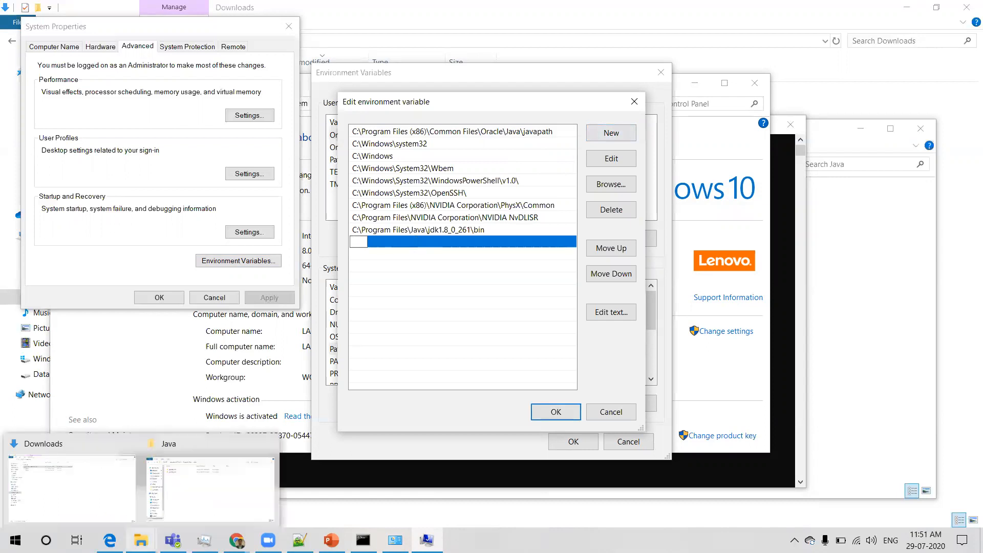
left_click(190, 507)
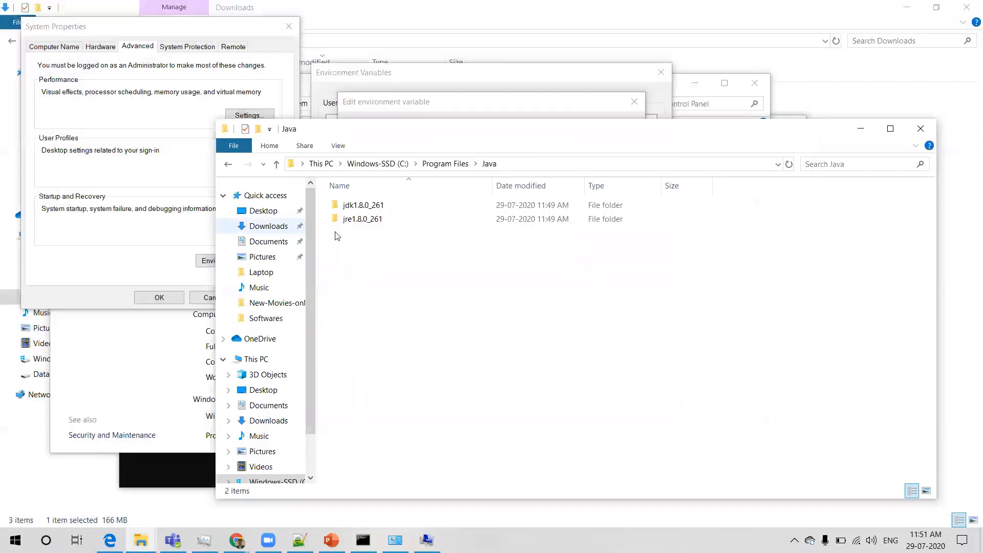
double_click(409, 206)
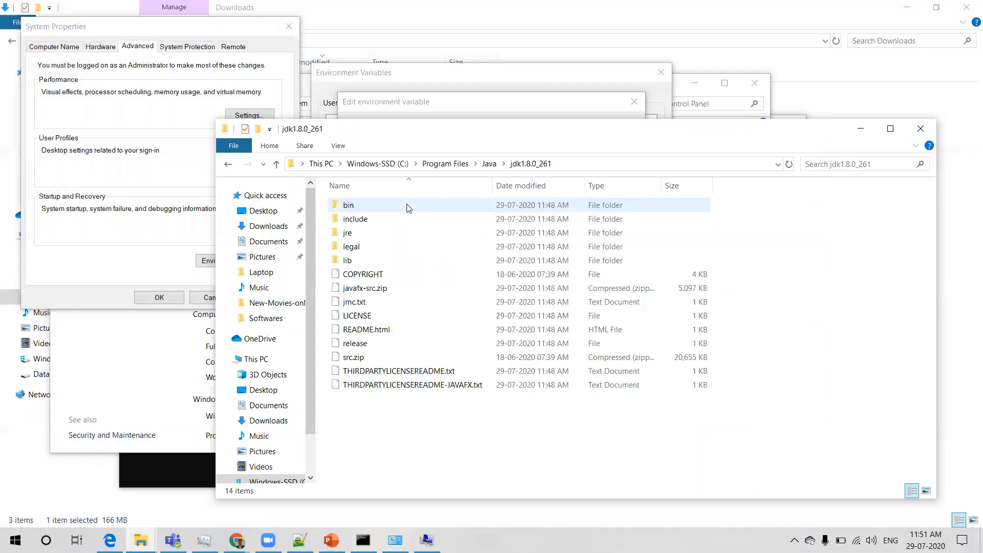
double_click(408, 208)
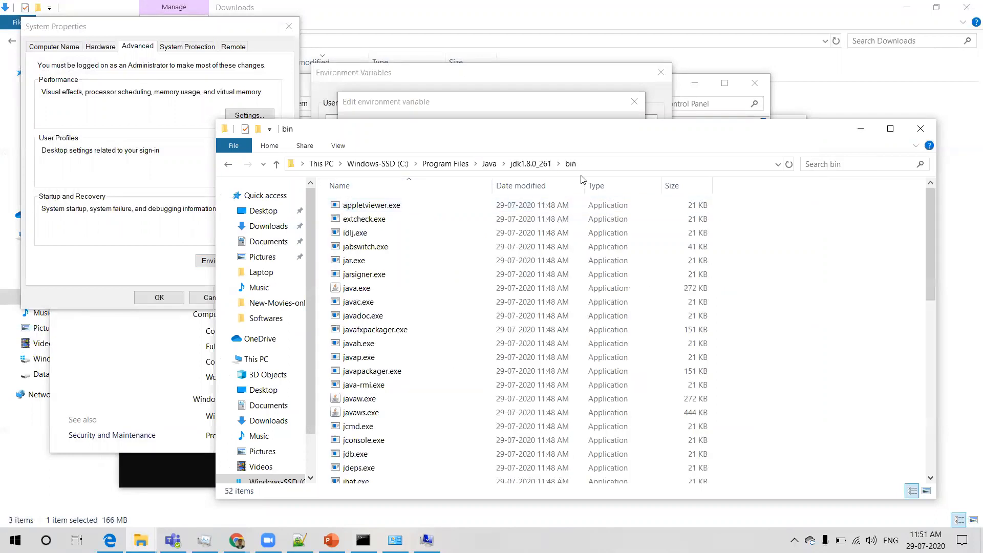
left_click(609, 163)
key("ctrl+c")
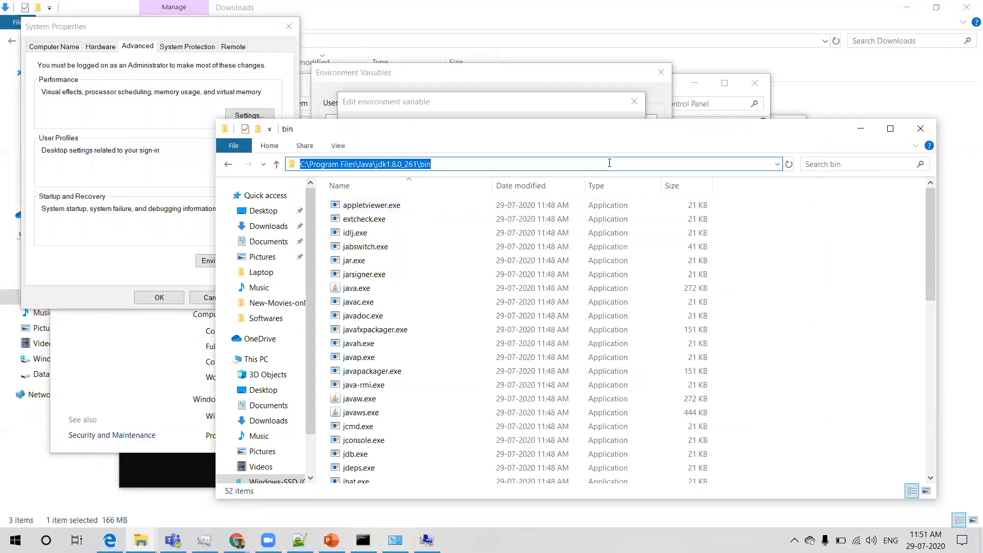
- Add C:\Program Files\Java\jdk1.8.0_261\bin as a new entry of the system Path variable and confirm all open settings dialogs
left_click(441, 105)
left_click(611, 133)
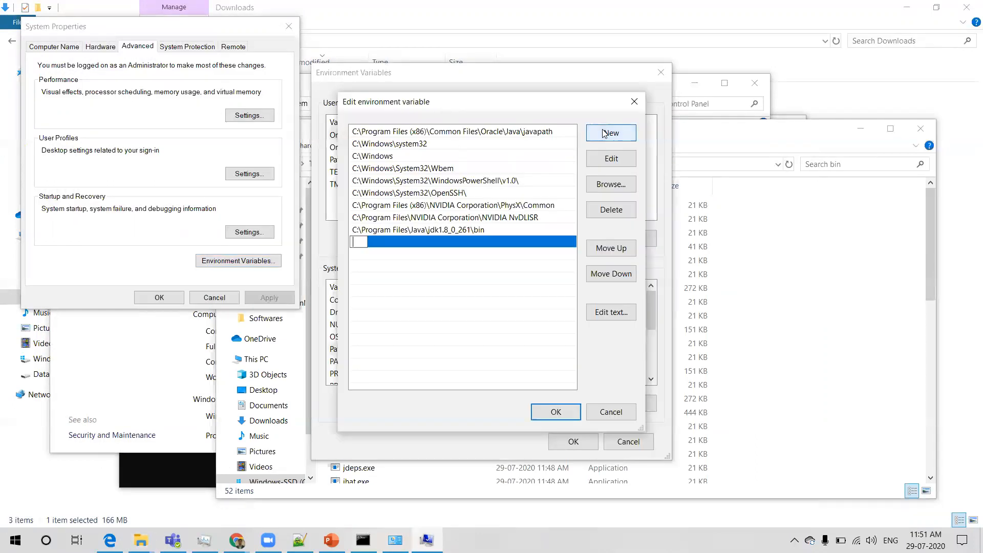
key("ctrl+v")
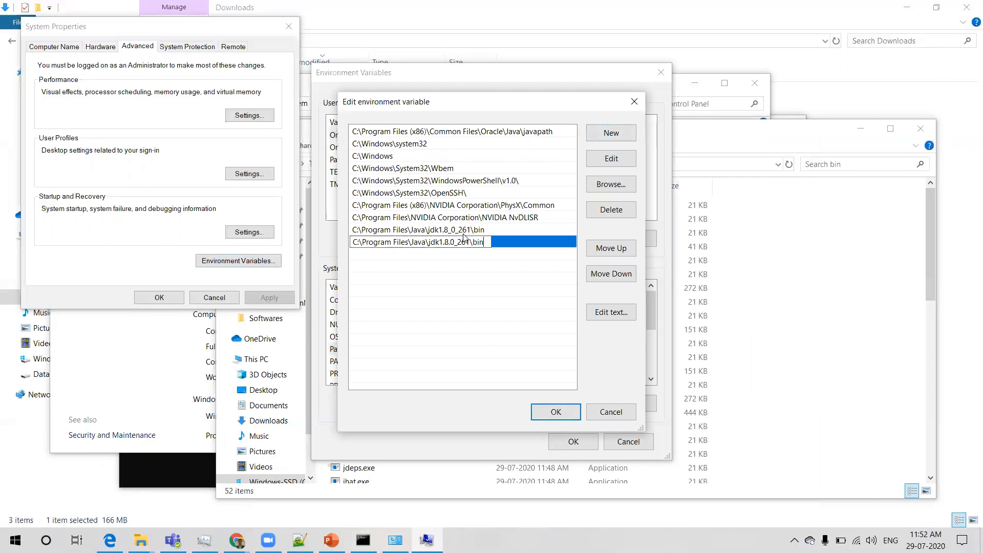
left_click(555, 413)
left_click(575, 441)
left_click(160, 297)
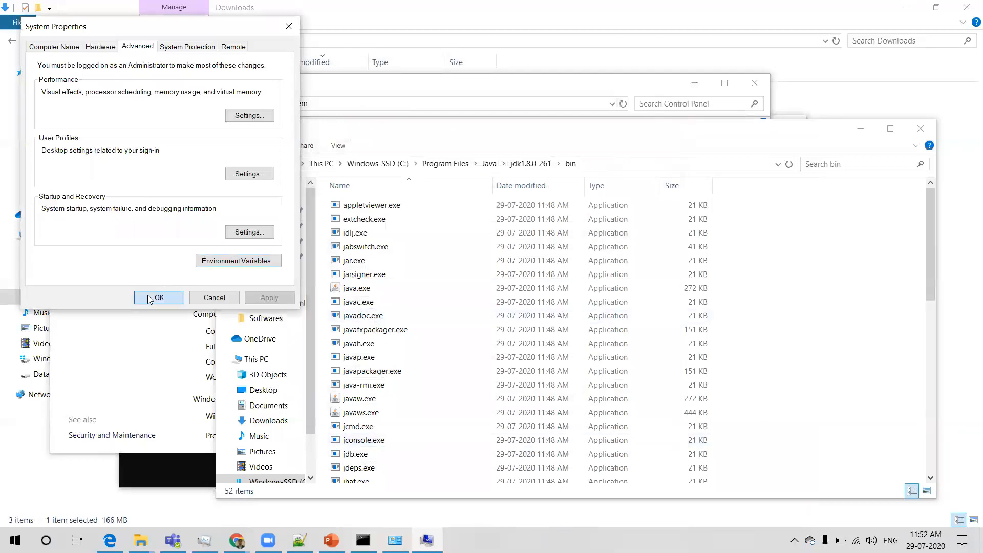
- Bring the old Command Prompt to the front and close it with the exit command
left_click(148, 325)
left_click(197, 464)
type("exit")
key("Return")
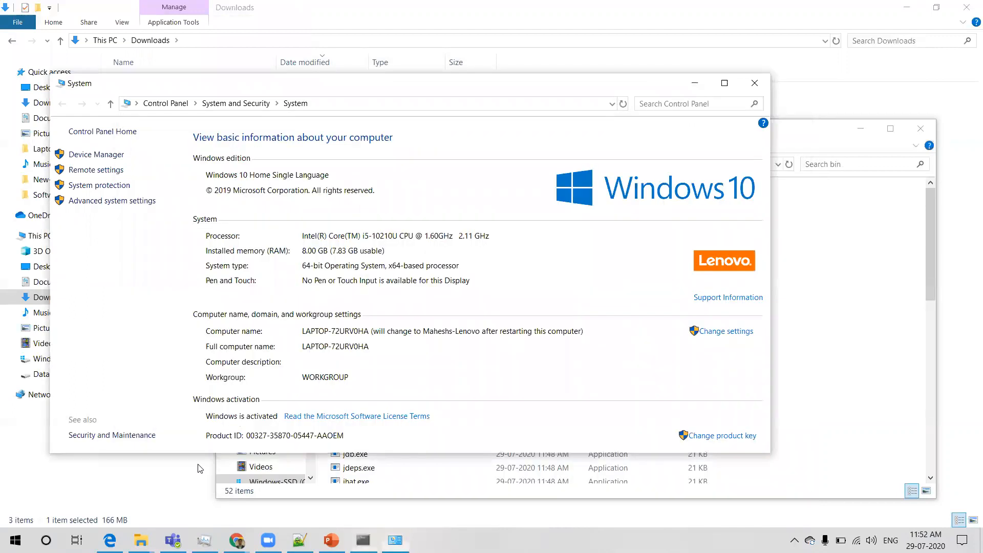
- Open a fresh Command Prompt through Run with cmd and query the Java home variable with echo %JAVA_HOME%
key("super+r")
type("cmd")
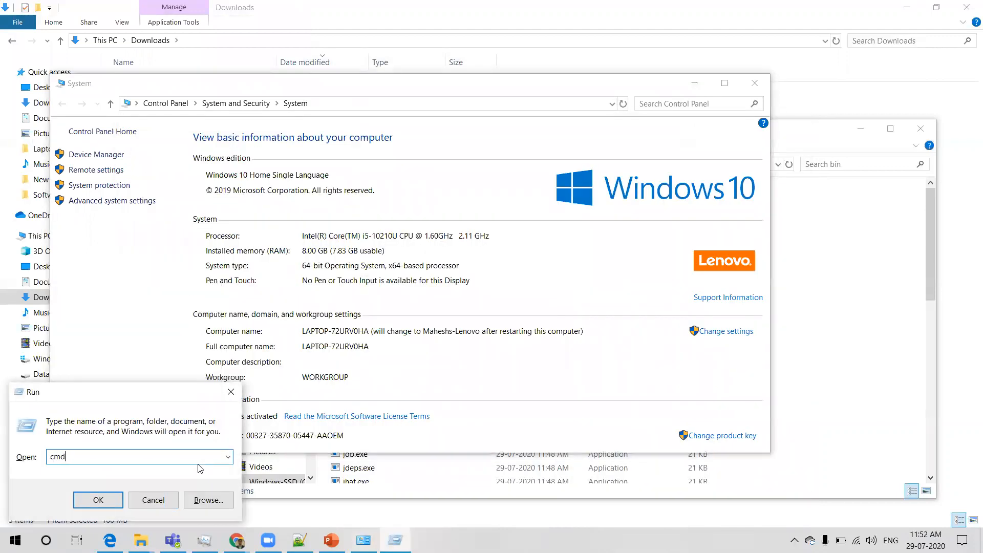
key("Return")
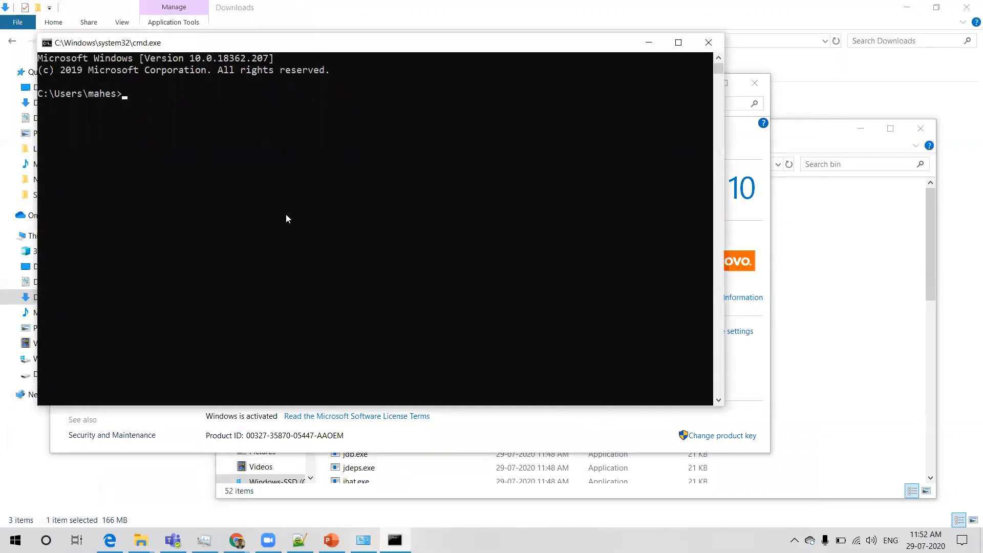
type("echo %%JAVA_HOME%")
key("Return")
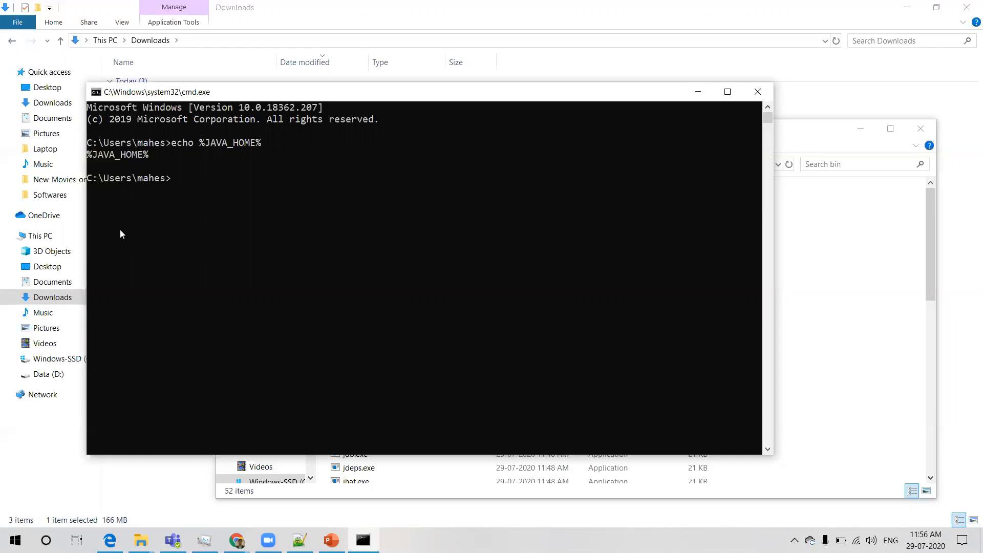
- Search Windows for PC, open the properties of This PC and bring up the Environment Variables in the advanced system settings
key("super")
type("PC")
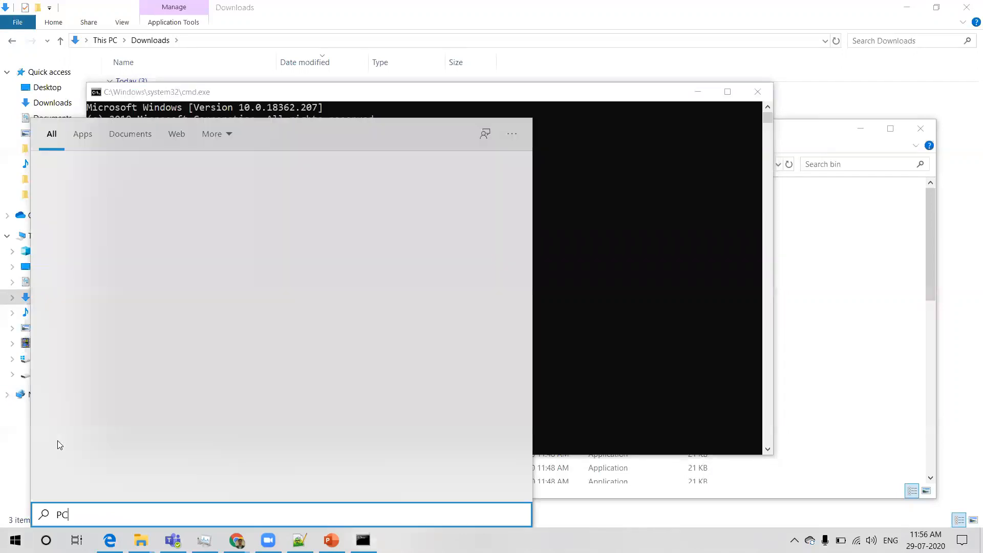
right_click(130, 204)
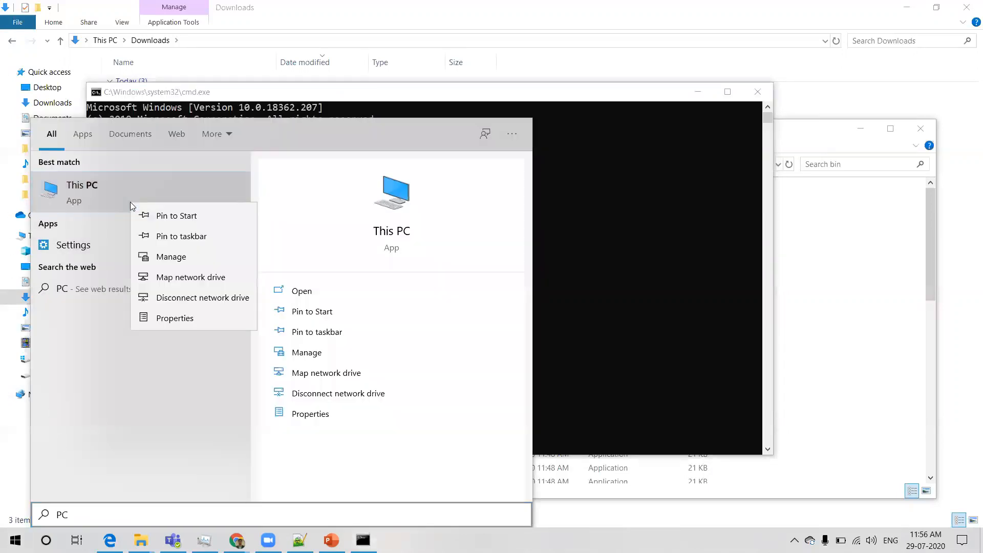
left_click(194, 319)
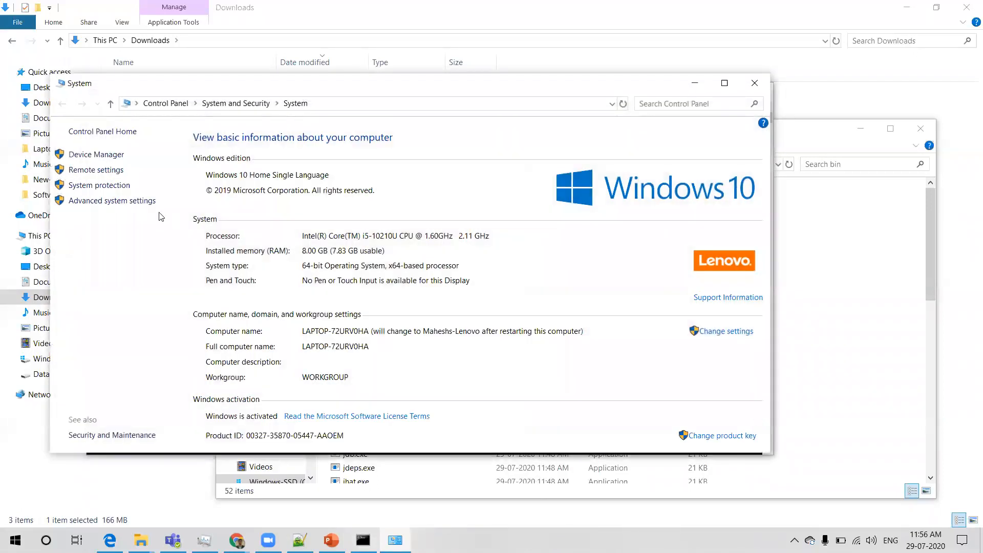
left_click(140, 201)
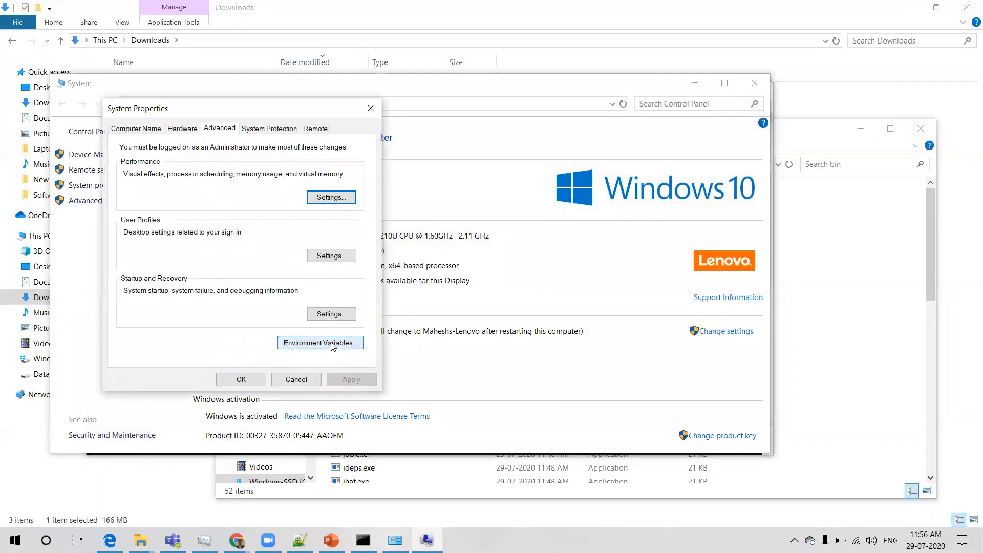
left_click(324, 343)
- Copy the JDK bin folder path from its entry in the system Path variable and leave the variable without editing it
left_click(498, 350)
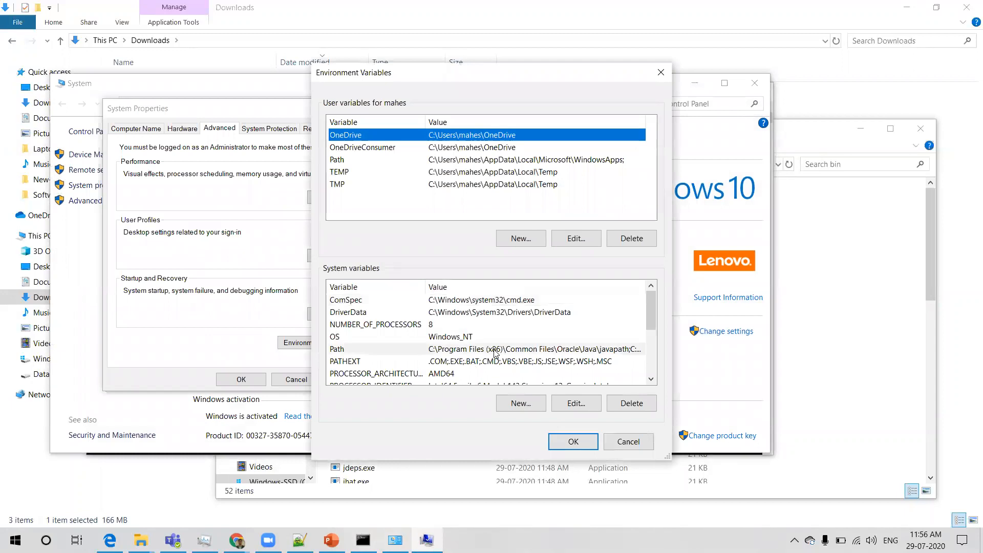
left_click(576, 403)
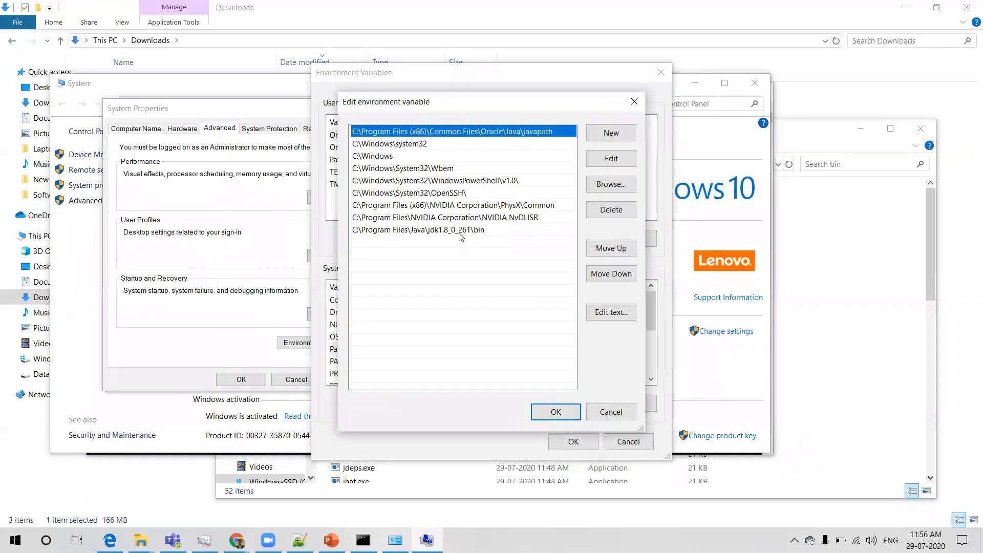
double_click(461, 230)
key("ctrl+c")
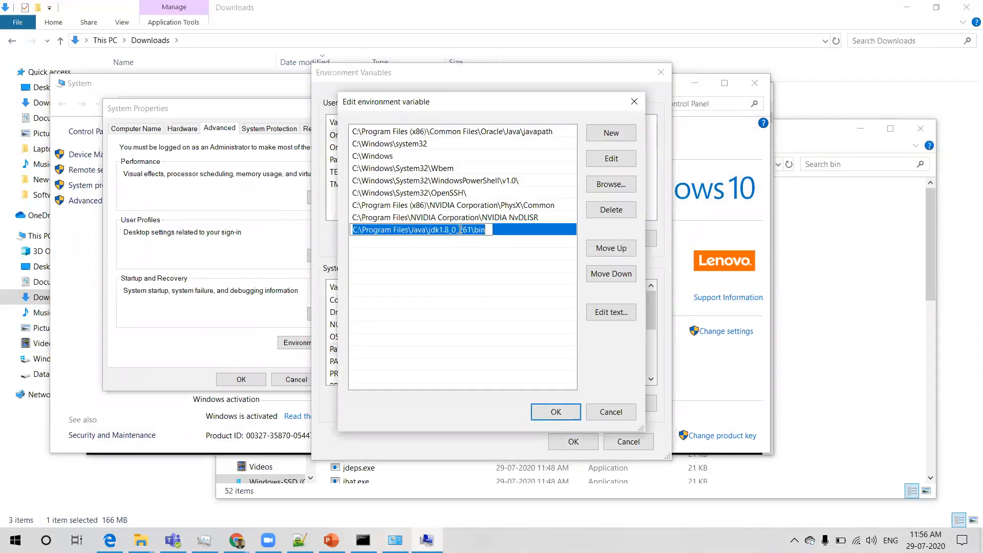
left_click(609, 411)
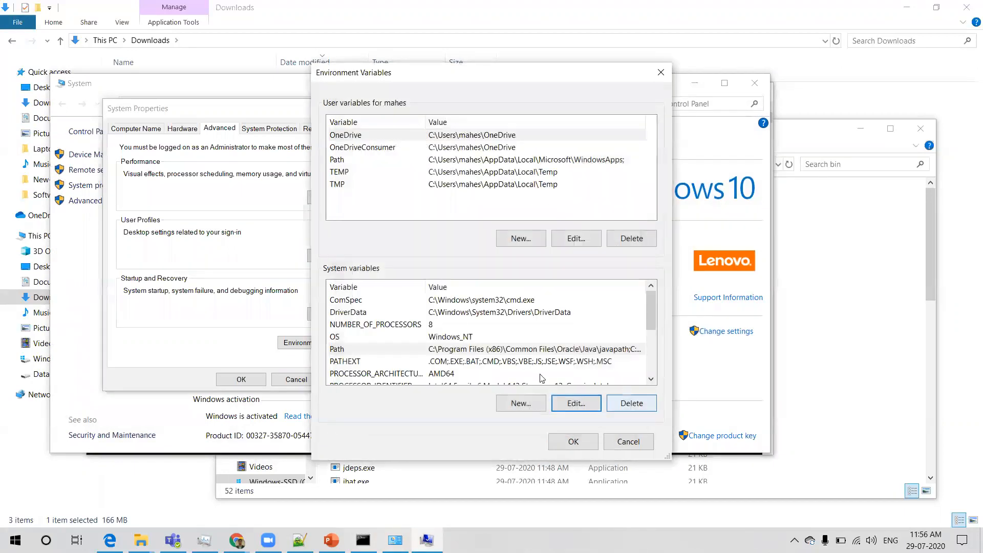
- Create the system variable JAVA_HOME with the copied path C:\Program Files\Java\jdk1.8.0_261\bin, confirm the settings dialogs and close the System window
left_click(518, 403)
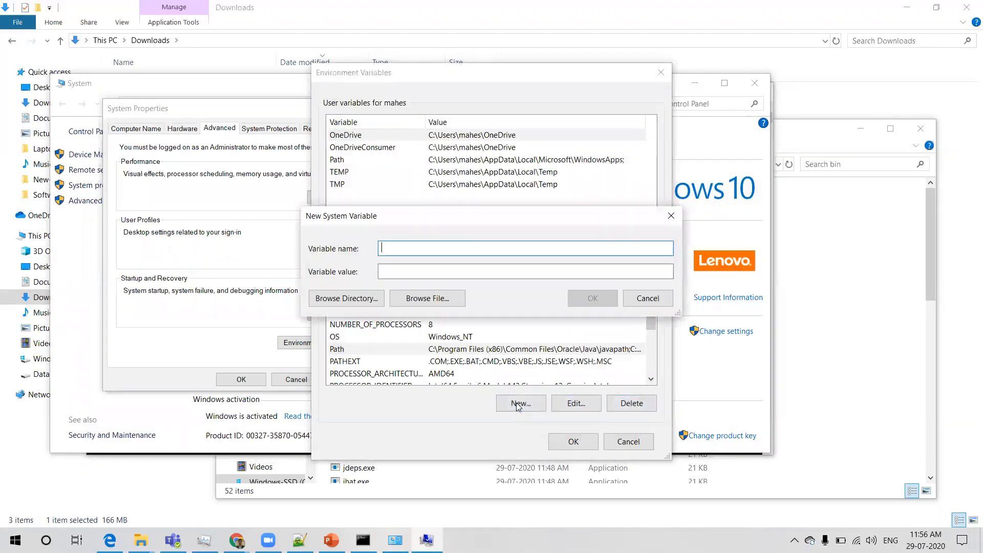
type("JAVA_HOME")
key("Tab")
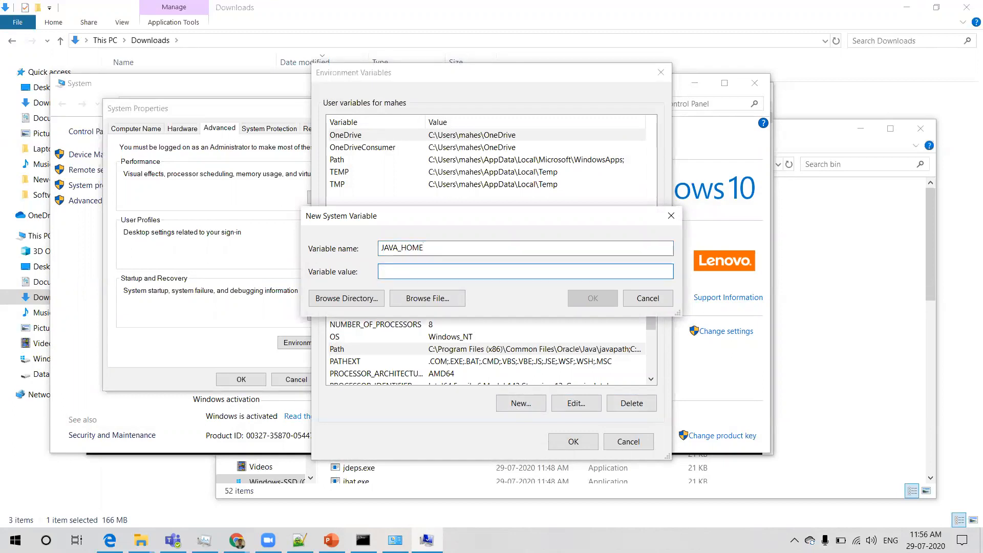
key("ctrl+v")
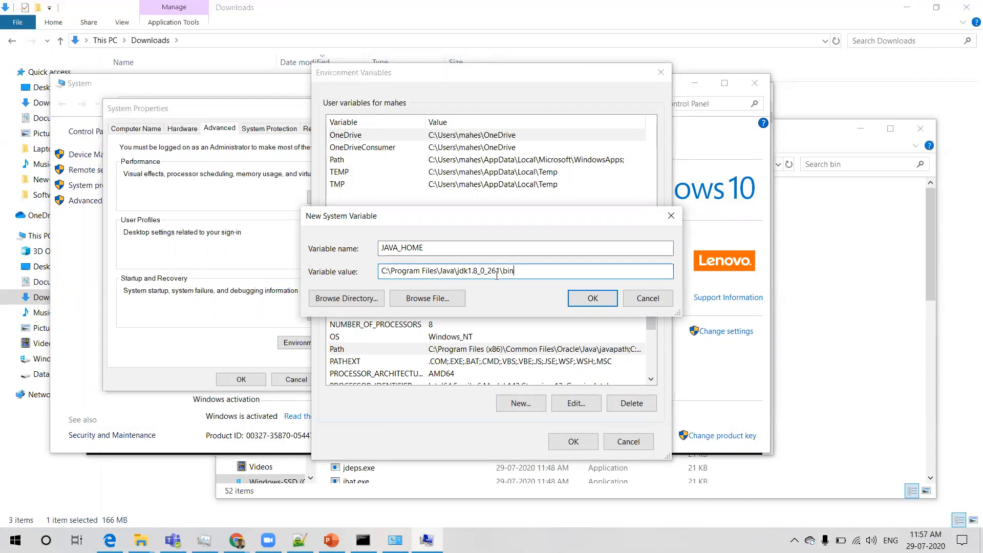
left_click(593, 299)
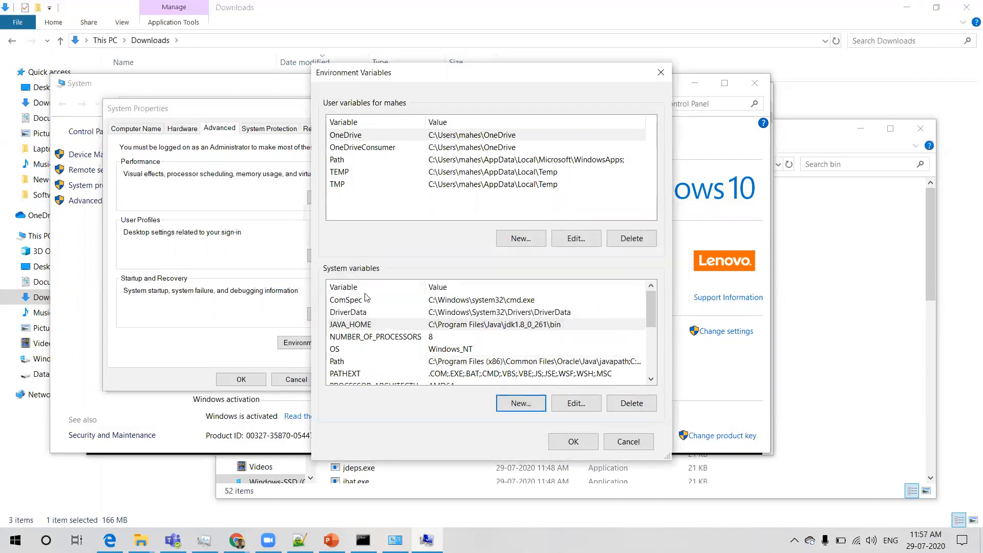
left_click(573, 442)
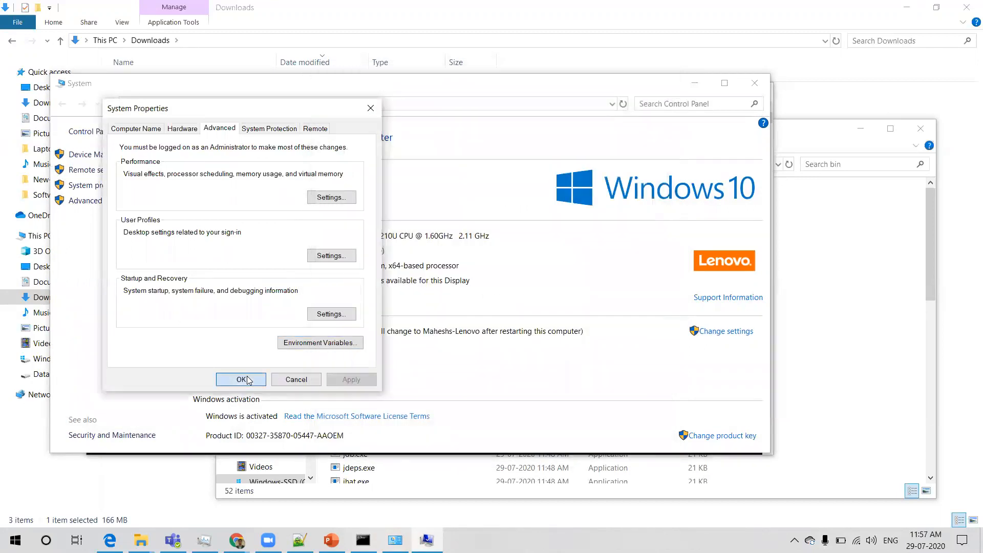
left_click(240, 379)
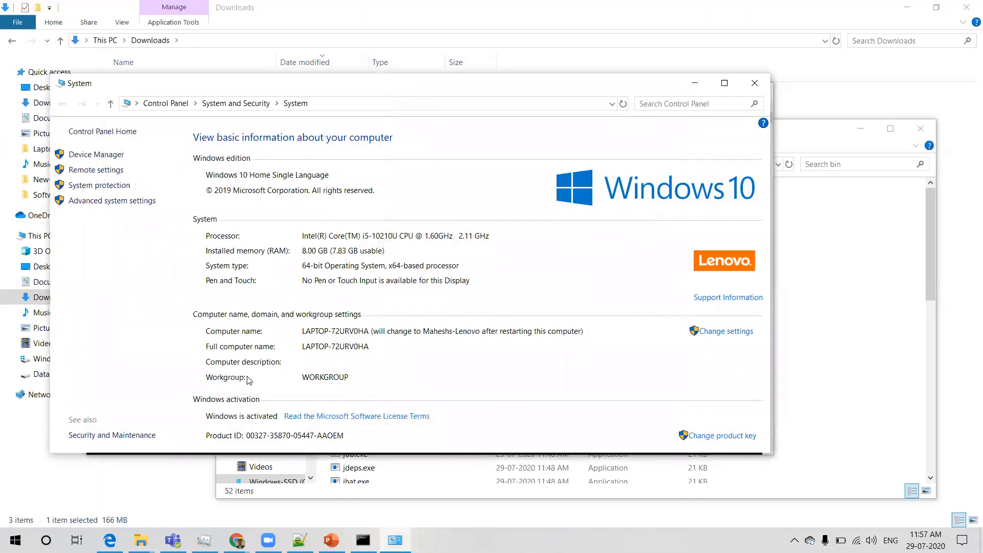
left_click(756, 84)
- End the old Command Prompt session with exit and start a fresh one through Run with cmd
type("exit")
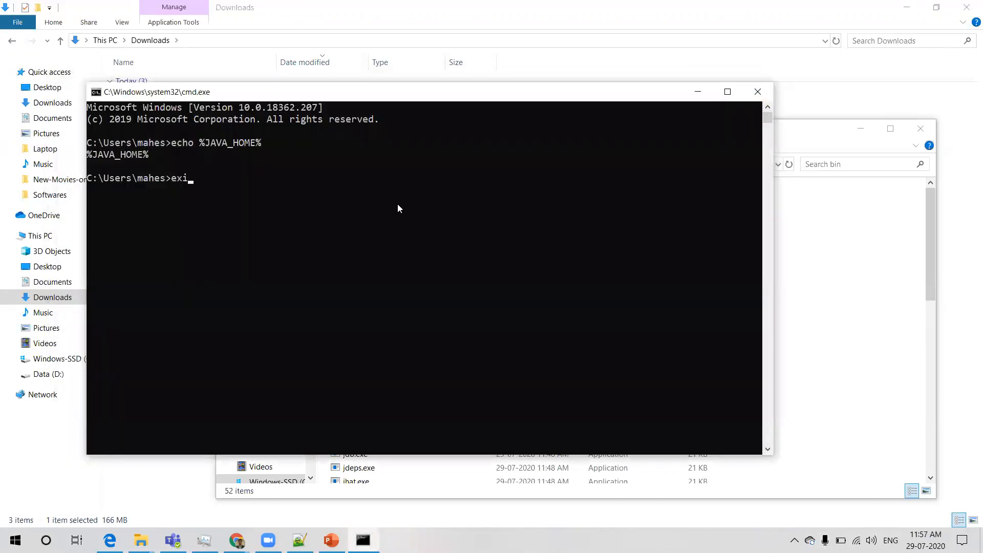
key("Return")
key("super+r")
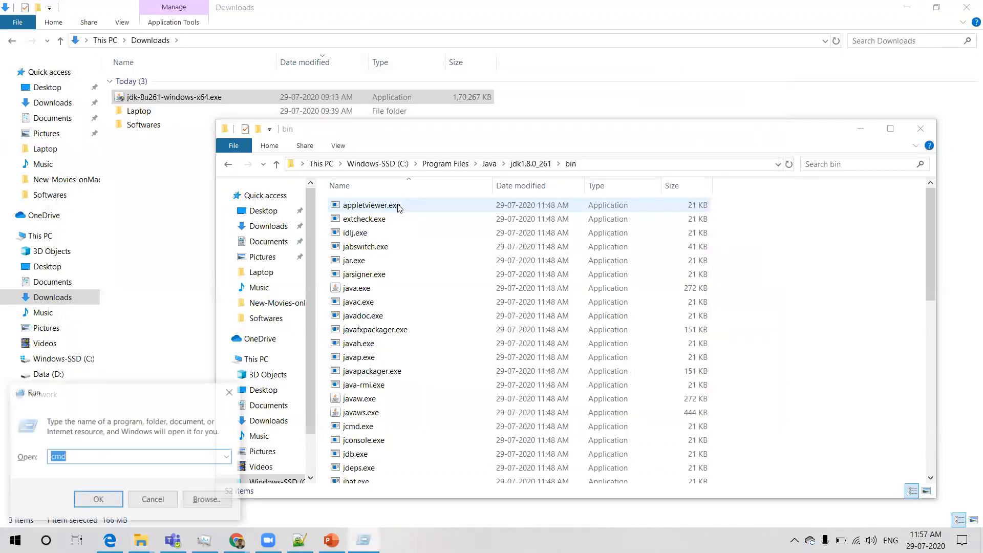
key("Return")
- Query the Java home variable in the fresh Command Prompt with echo %JAVA_HOME%
type("echo %%")
key("Left")
type("JAVA_HOME")
key("Return")
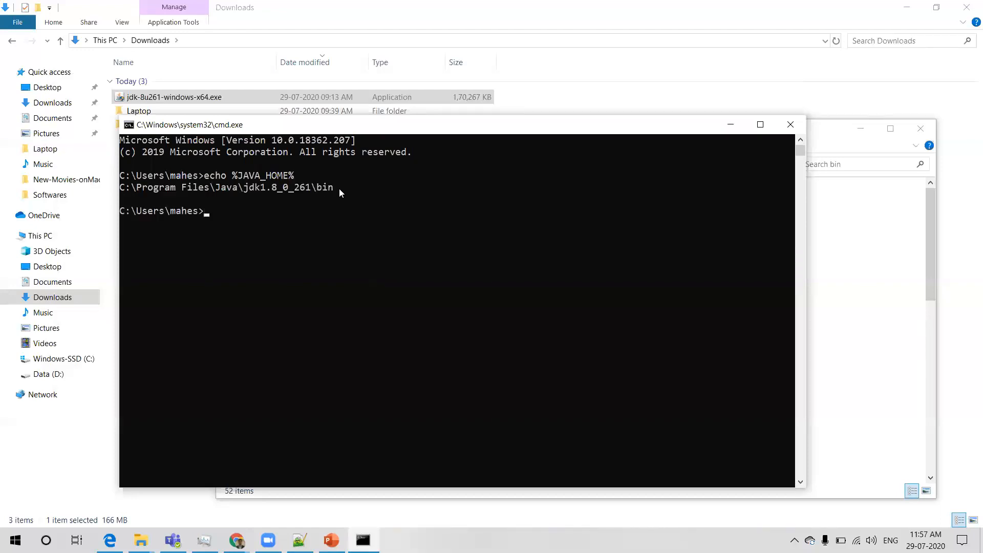